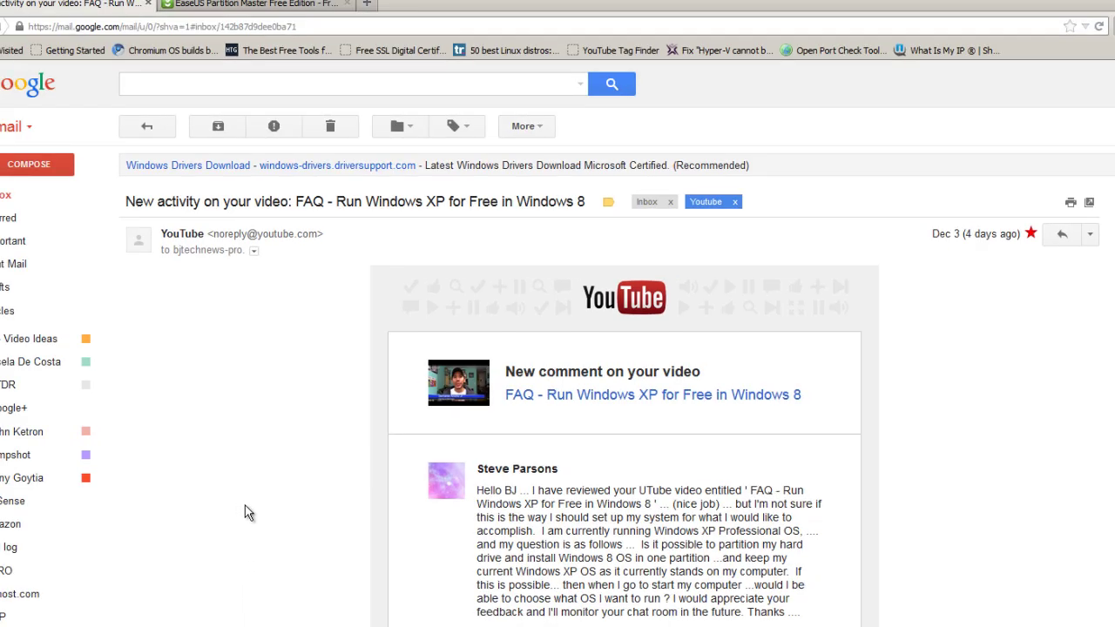
# Leave the EaseUS Partition Master download page in Firefox for the Windows XP desktop.
pyautogui.click(242, 7)
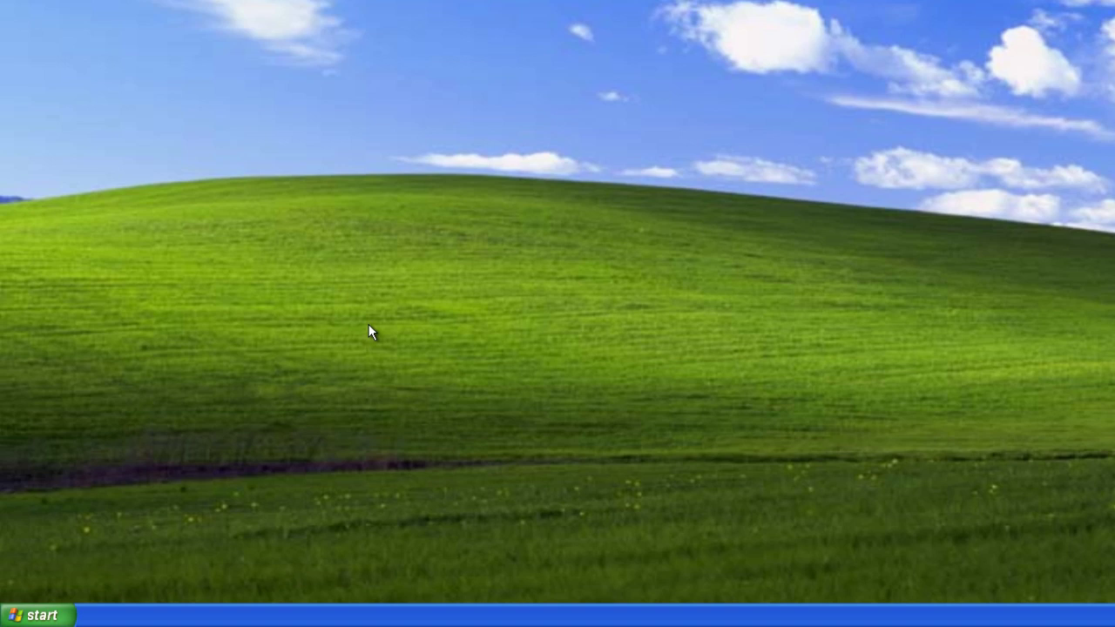
# Check Windows XP's System Properties (XP Professional, Service Pack 3), then close them.
pyautogui.click(37, 615)
pyautogui.rightClick(233, 378)
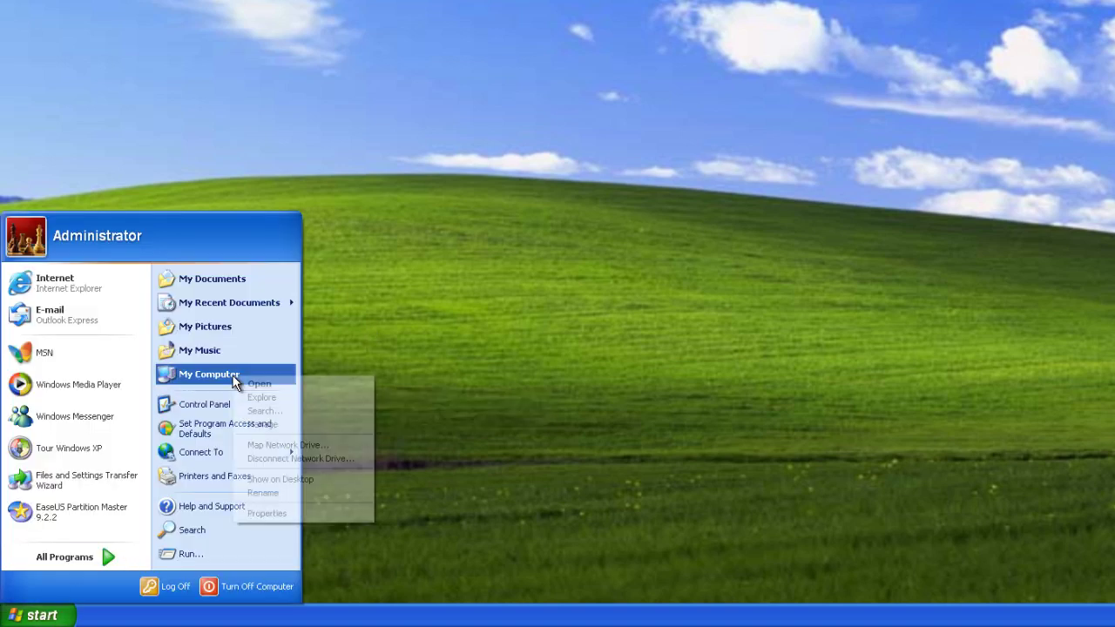
pyautogui.click(279, 512)
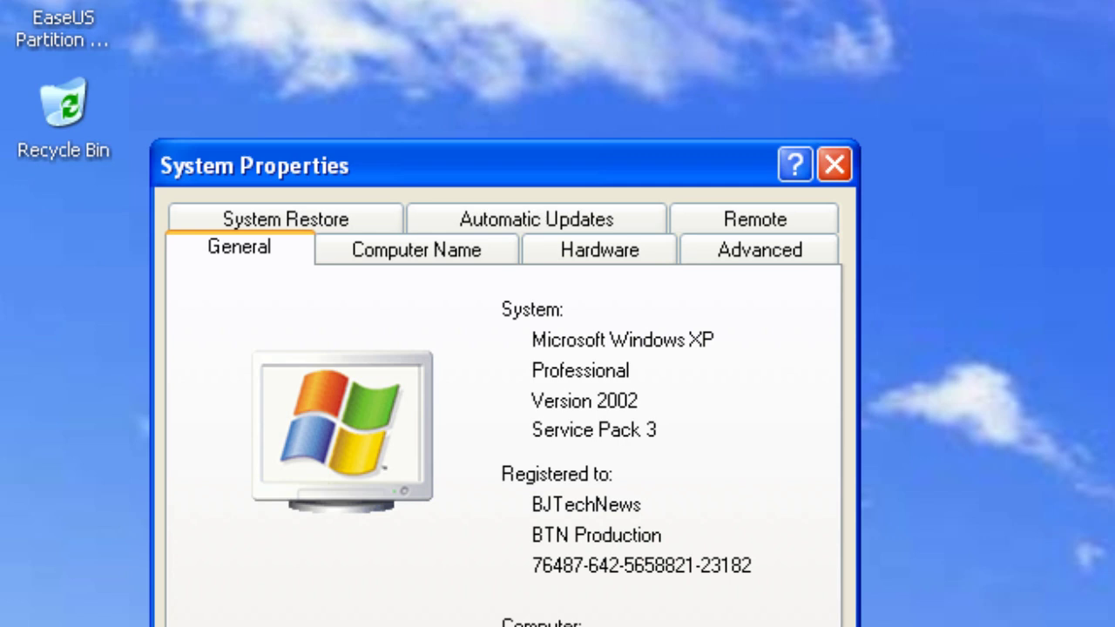
pyautogui.press('Escape')
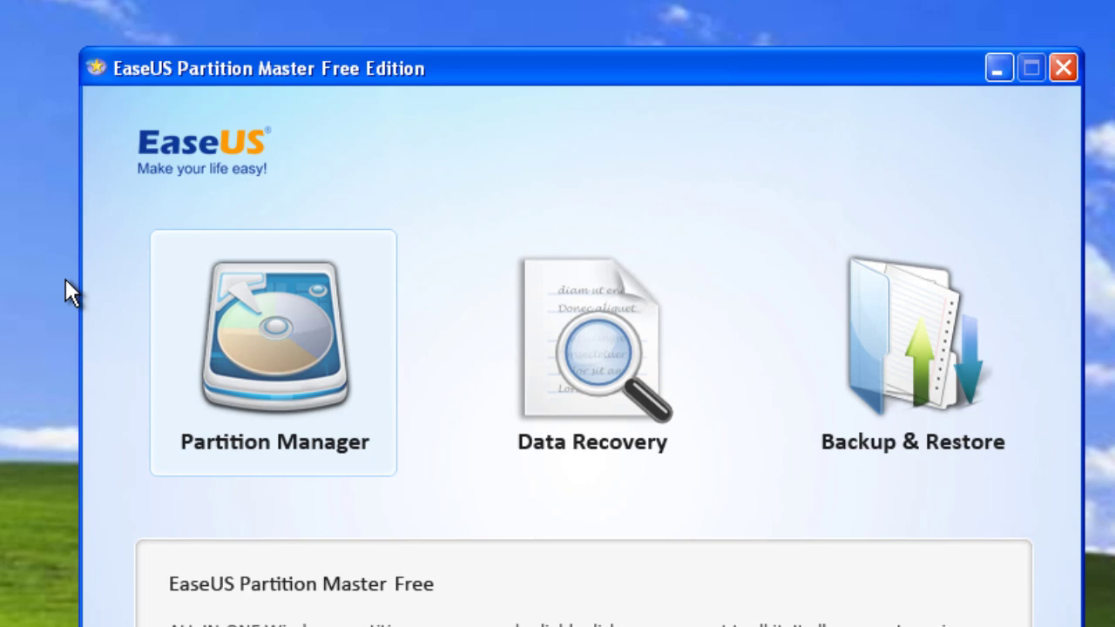
# Enter EaseUS Partition Manager and bring up Resize/Move for the C: partition.
pyautogui.click(308, 380)
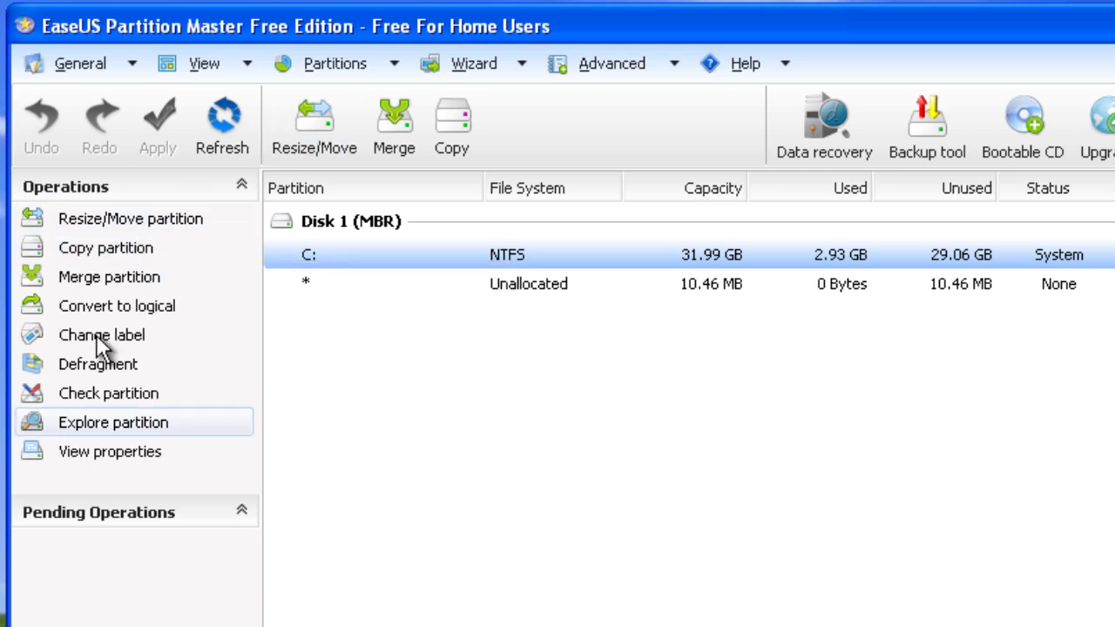
pyautogui.click(109, 222)
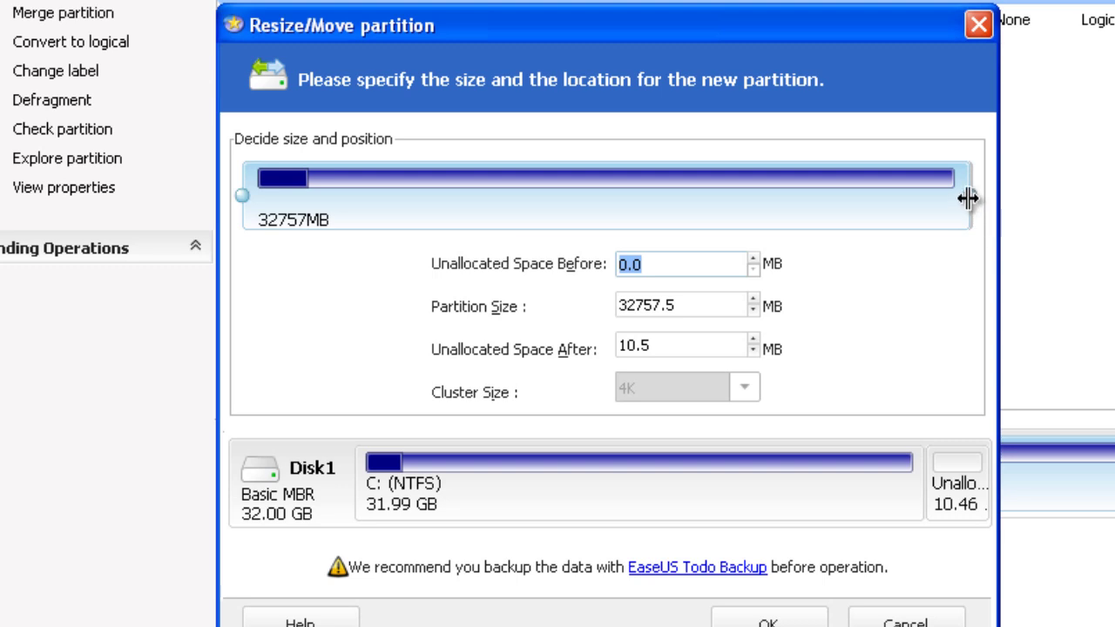
# Shrink C: to 7624 MB (7.45 GB), freeing 24.55 GB unallocated, and confirm it.
pyautogui.moveTo(967, 198); pyautogui.dragTo(454, 202)
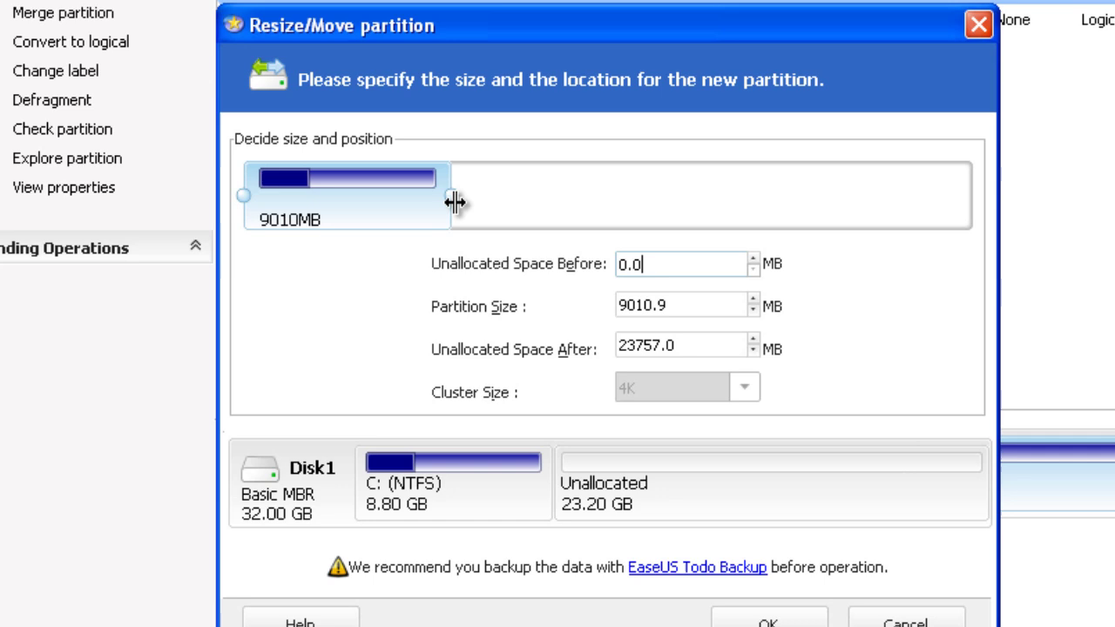
pyautogui.moveTo(622, 509)
pyautogui.moveTo(451, 199); pyautogui.dragTo(440, 204)
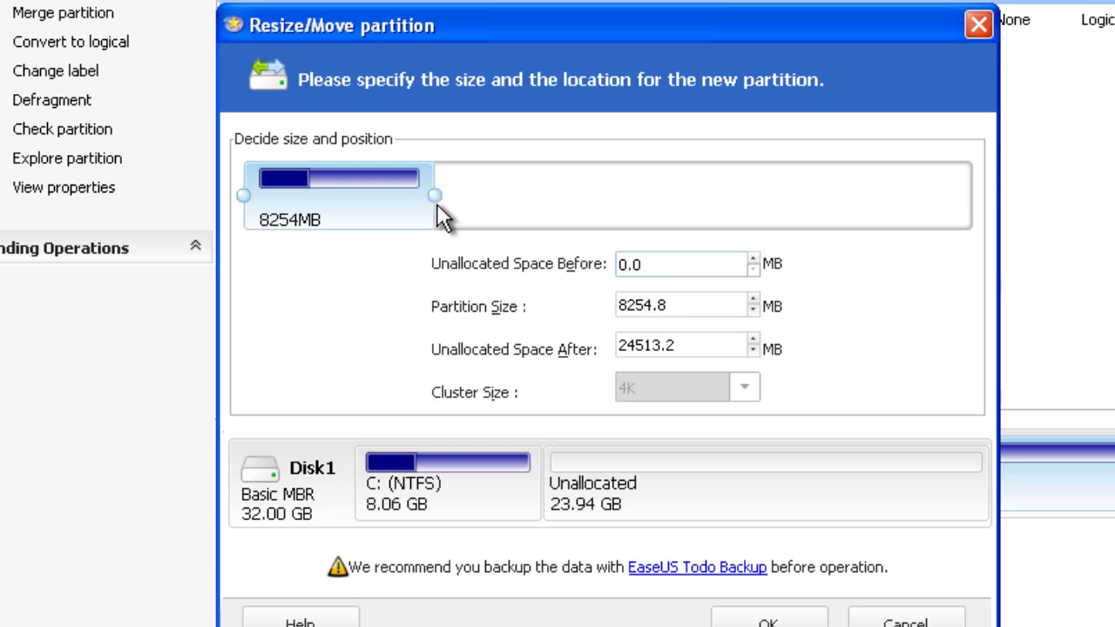
pyautogui.moveTo(433, 201); pyautogui.dragTo(428, 201)
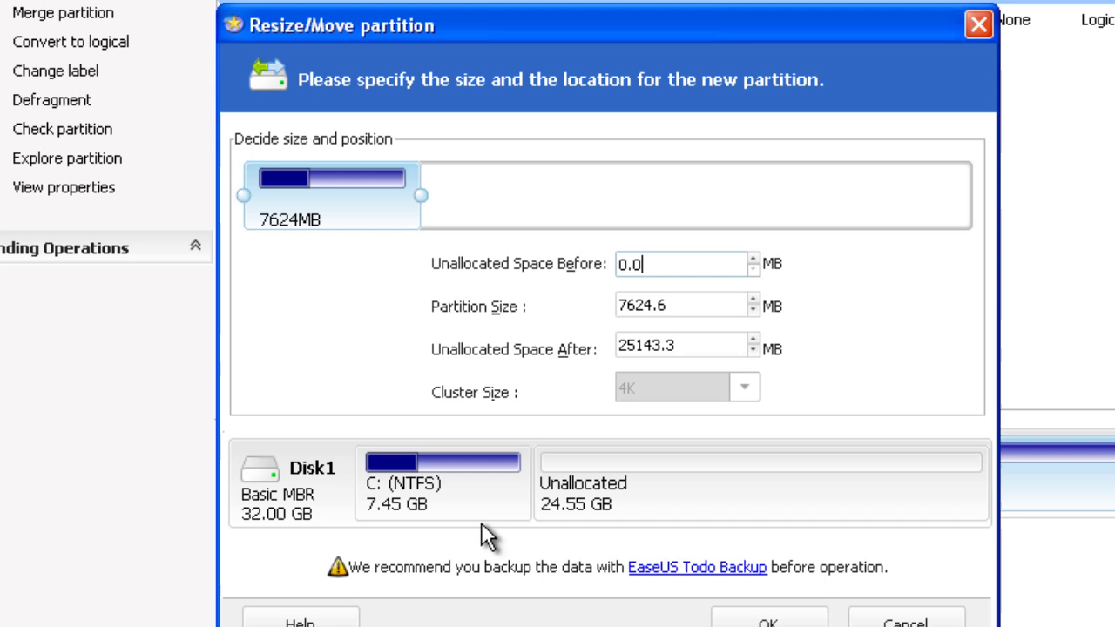
pyautogui.moveTo(488, 490)
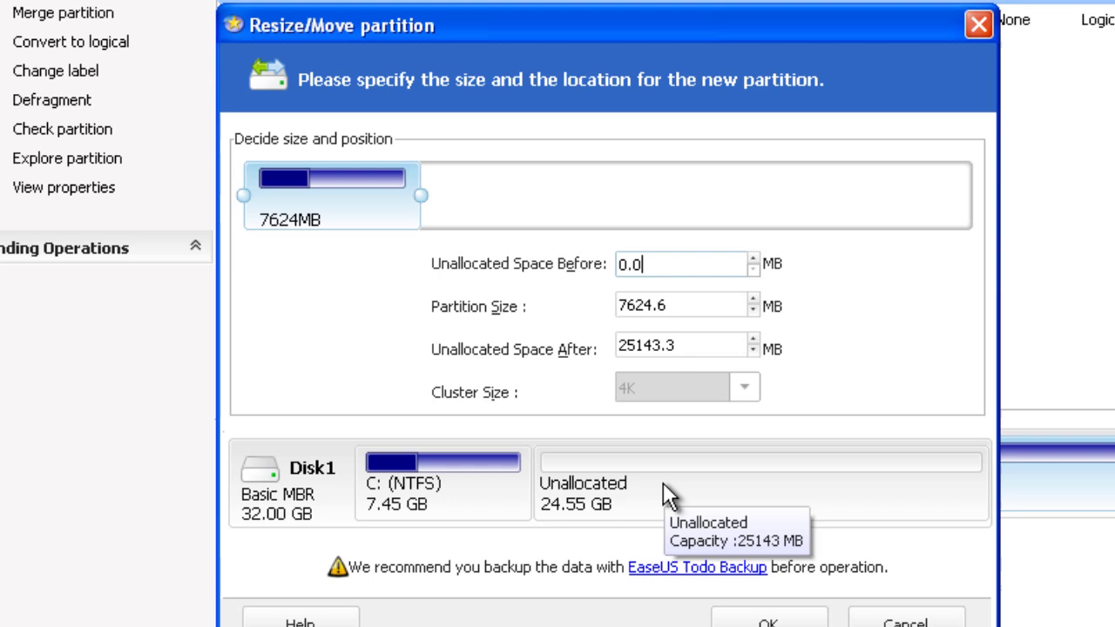
pyautogui.click(768, 622)
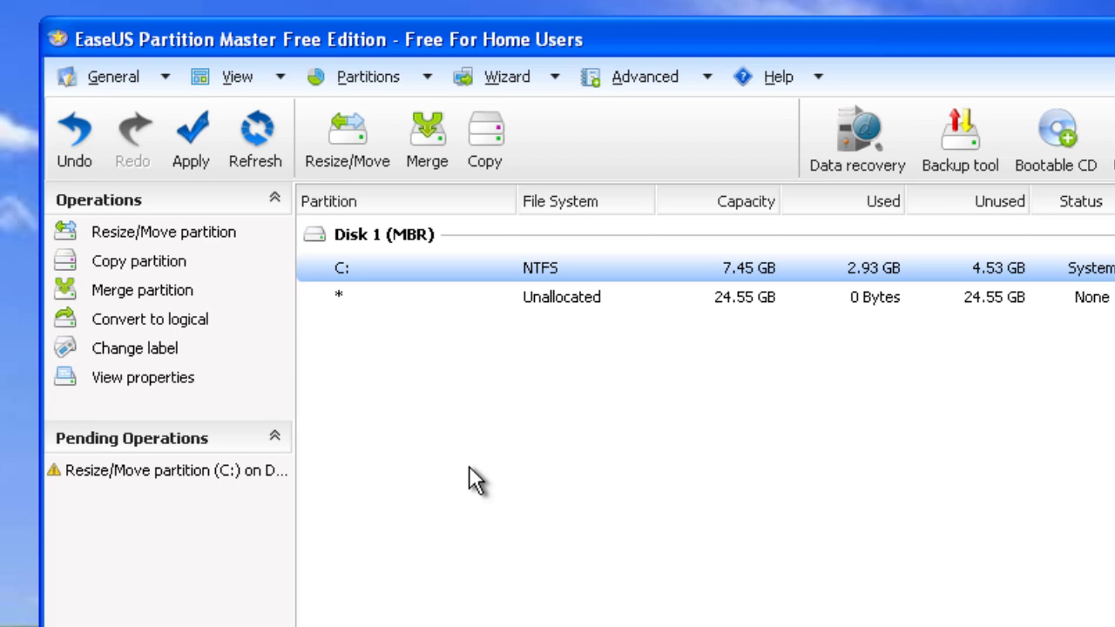
# Apply the pending C: resize and accept the reboot needed to complete it.
pyautogui.click(201, 152)
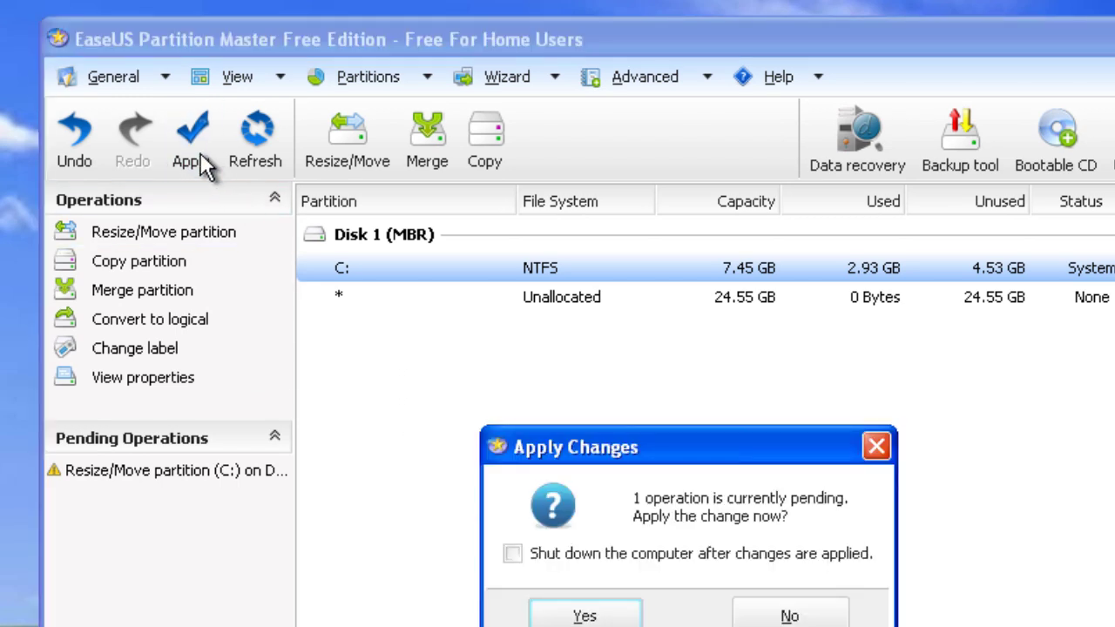
pyautogui.click(581, 614)
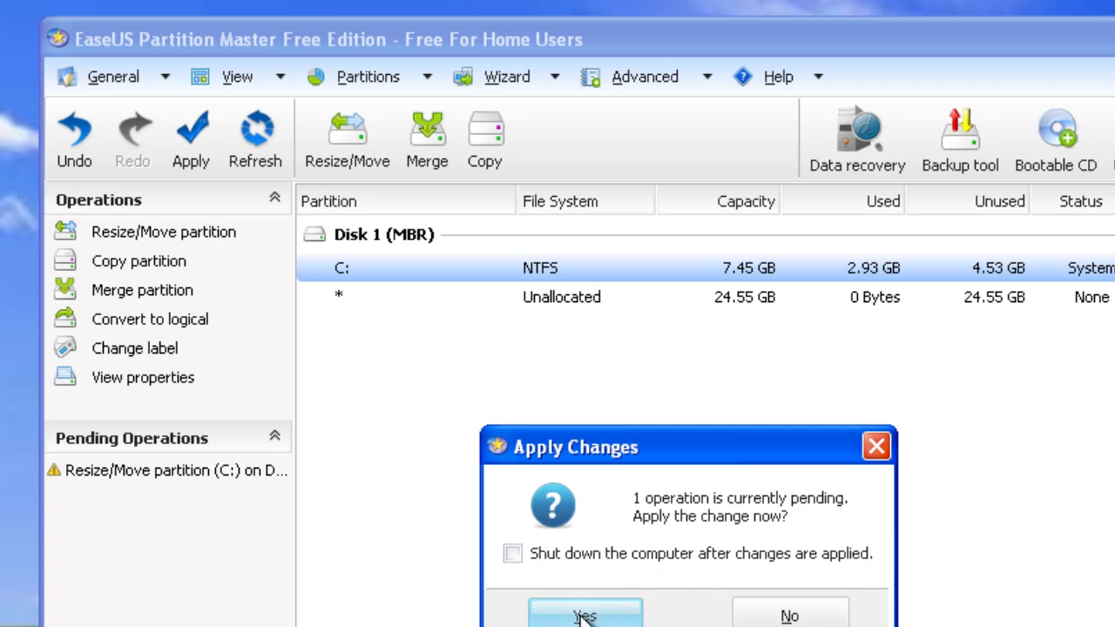
pyautogui.click(610, 616)
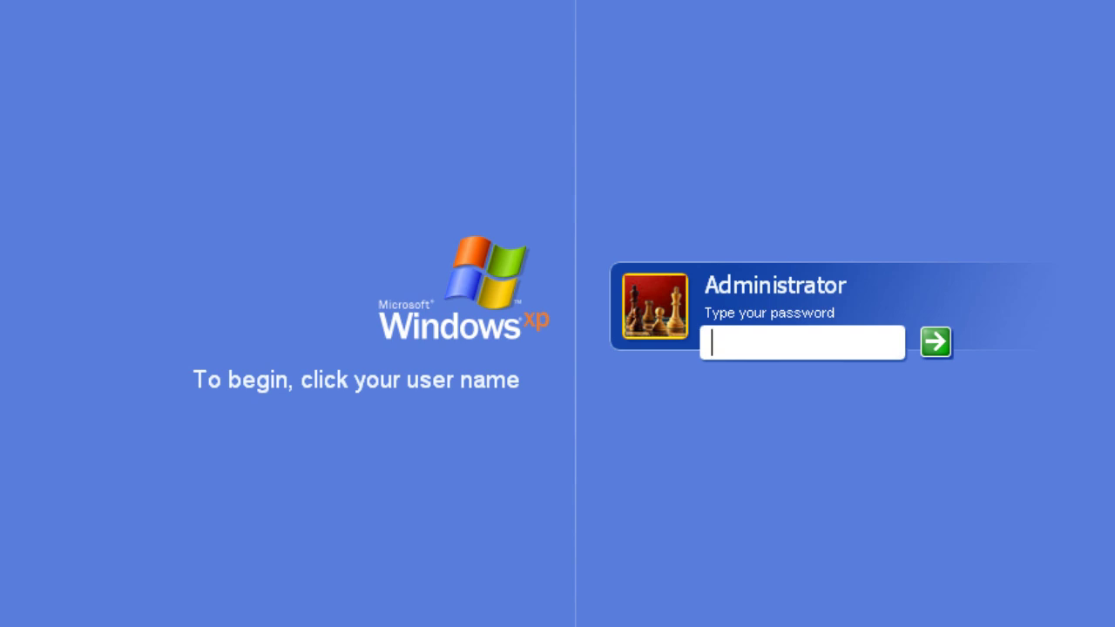
# Log back in as Administrator by entering the account password.
pyautogui.write('••••••••')
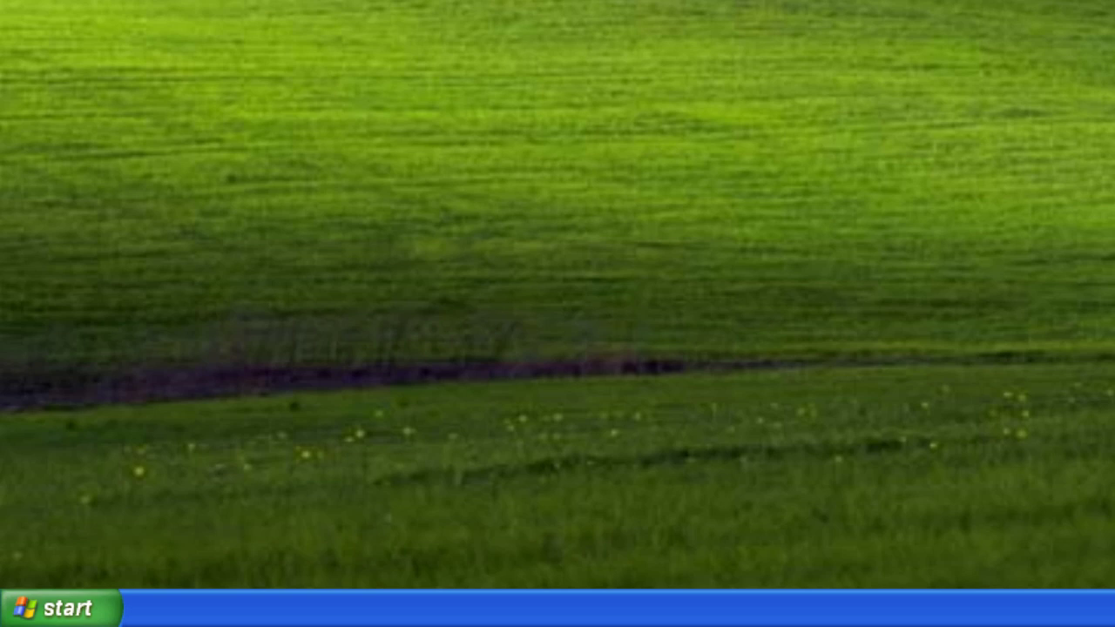
# Check in Disk Management that C: is 7.45 GB beside 24.54 GB unallocated.
pyautogui.click(82, 604)
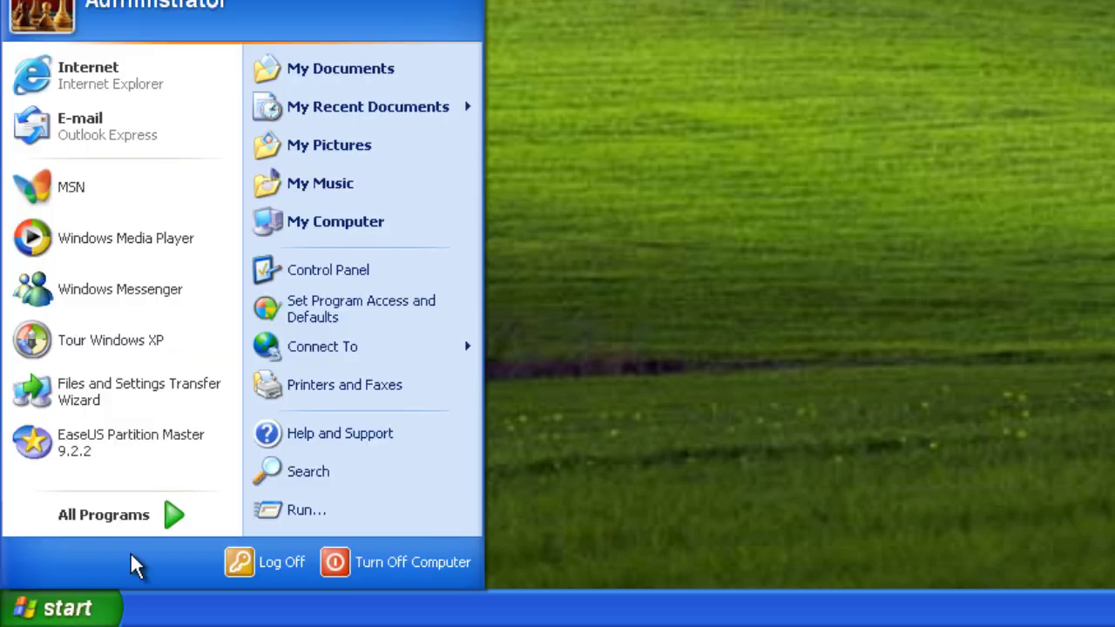
pyautogui.rightClick(352, 224)
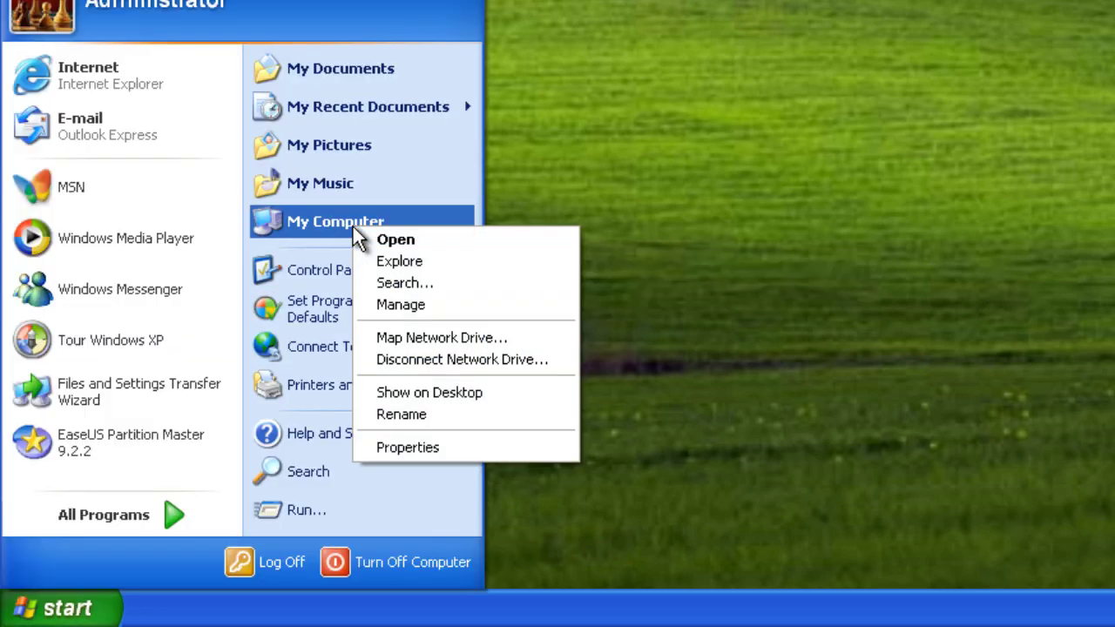
pyautogui.click(424, 305)
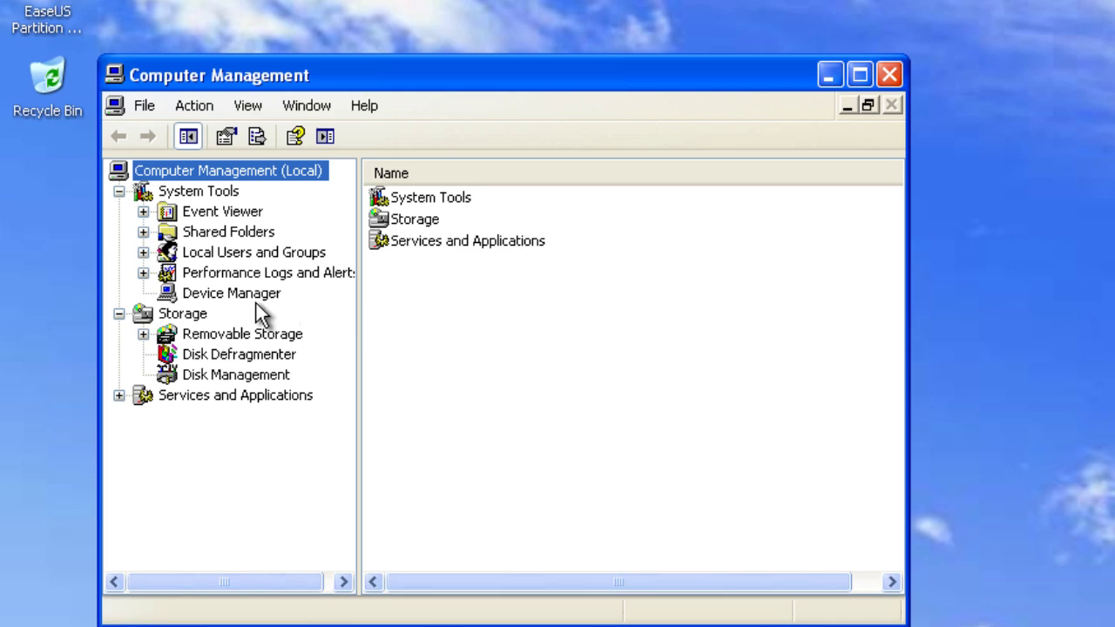
pyautogui.click(239, 378)
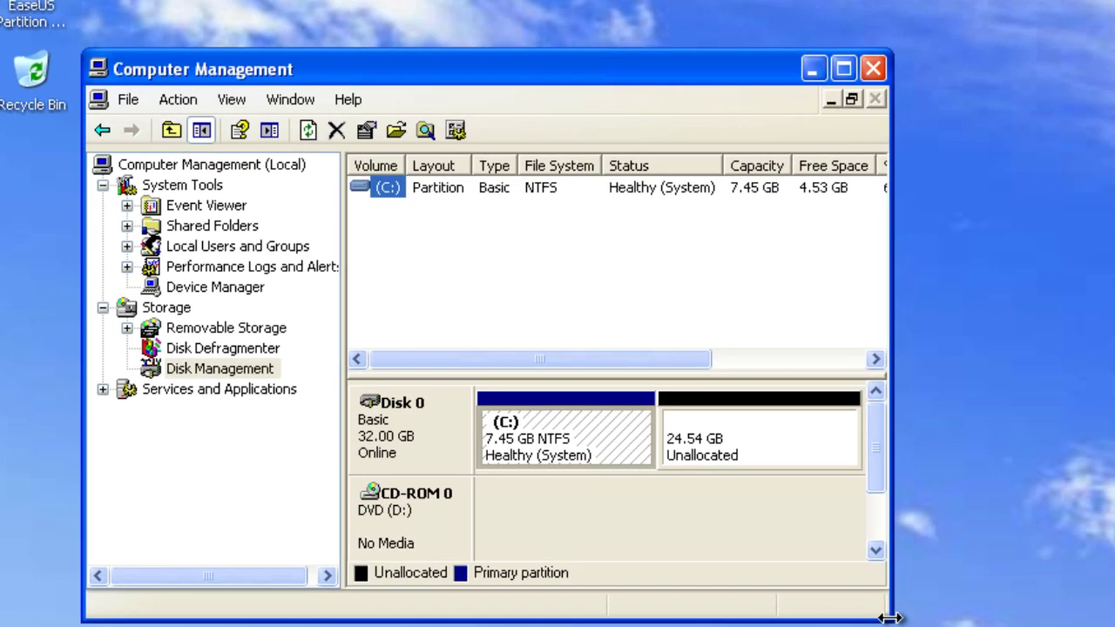
pyautogui.moveTo(908, 624); pyautogui.dragTo(1106, 623)
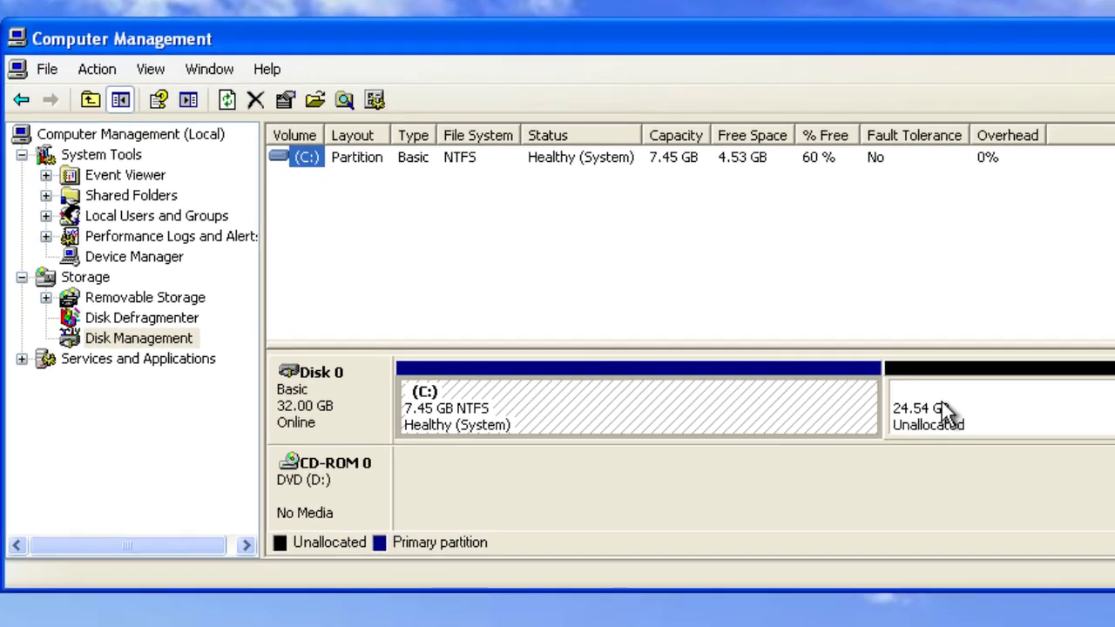
pyautogui.click(1095, 465)
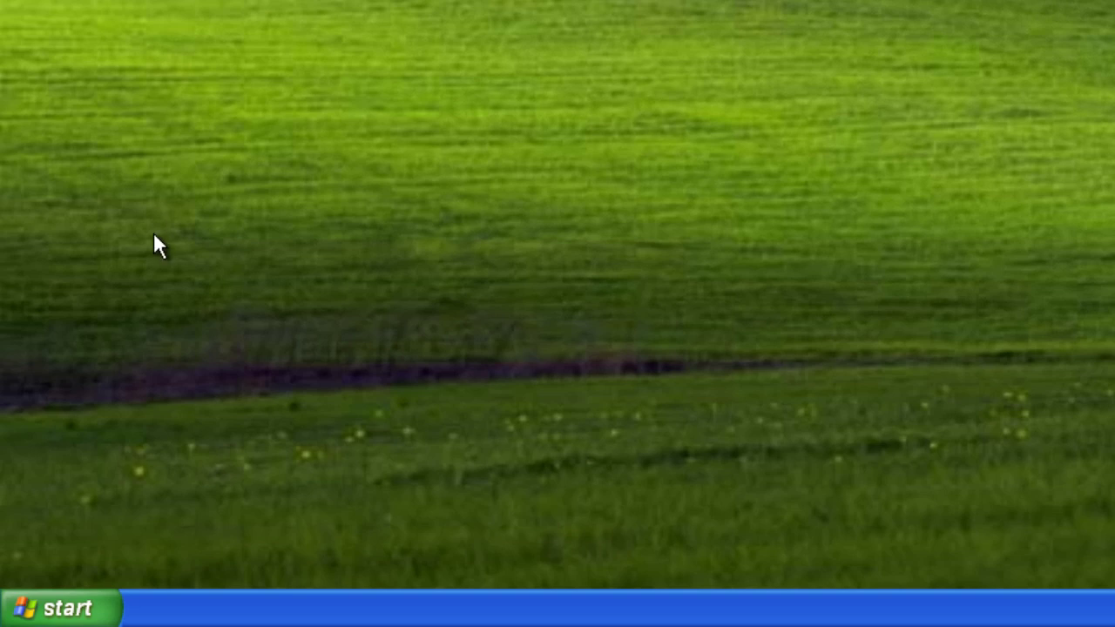
# Shut down Windows XP and set the VM's CD/DVD (IDE) drive to use an ISO image.
pyautogui.click(87, 607)
pyautogui.click(347, 568)
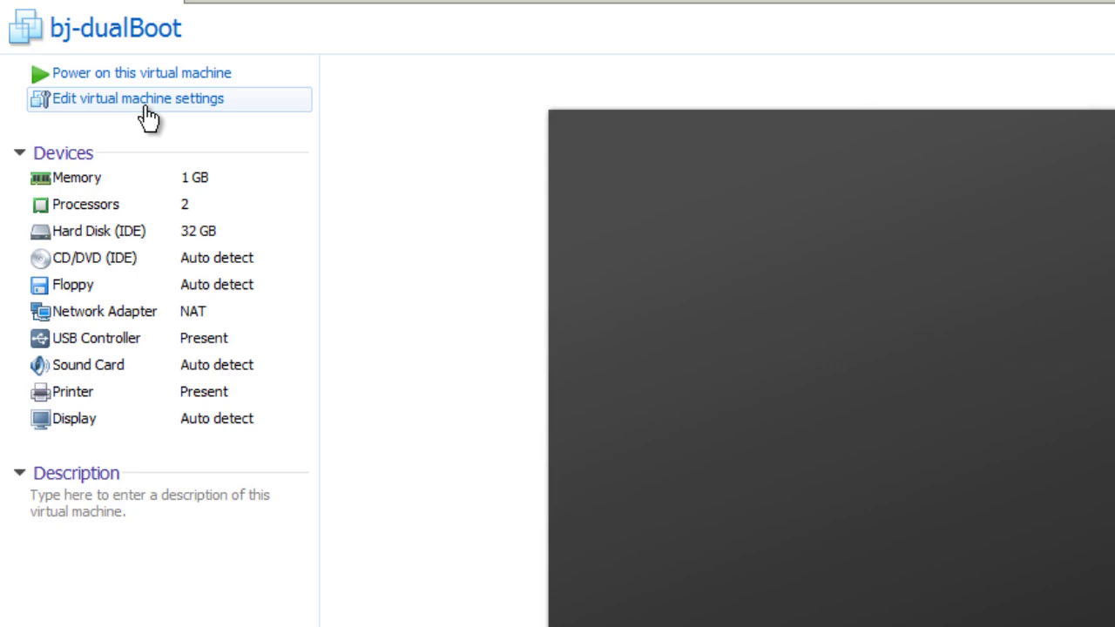
pyautogui.click(148, 118)
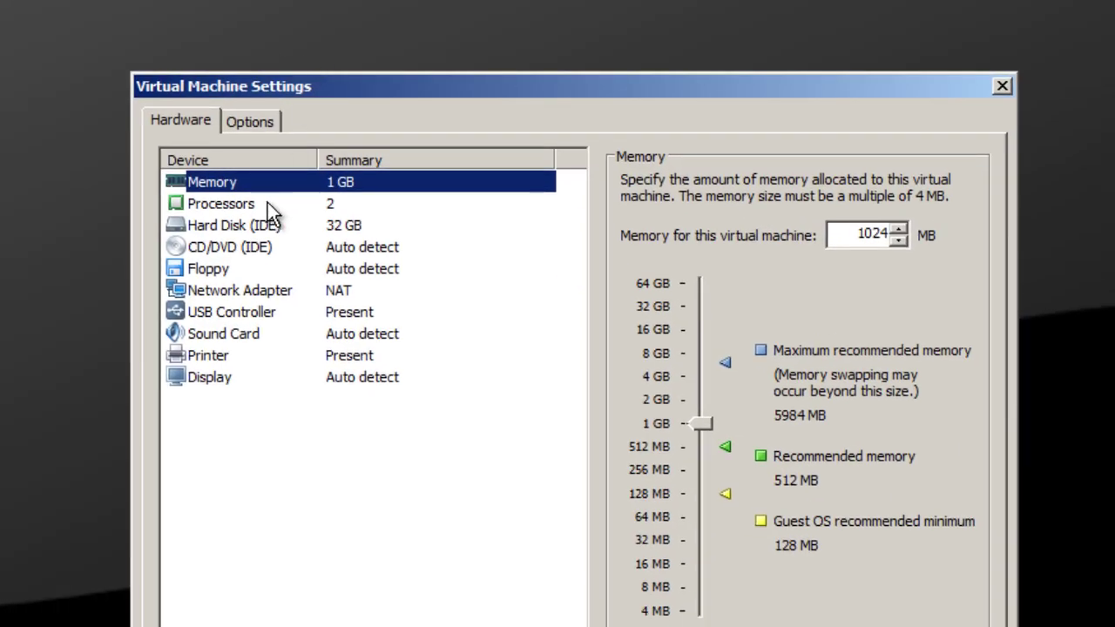
pyautogui.click(251, 246)
pyautogui.click(697, 334)
# Pick the Windows 8 Enterprise 32-bit ISO from Downloads > ISOs as the image.
pyautogui.click(926, 366)
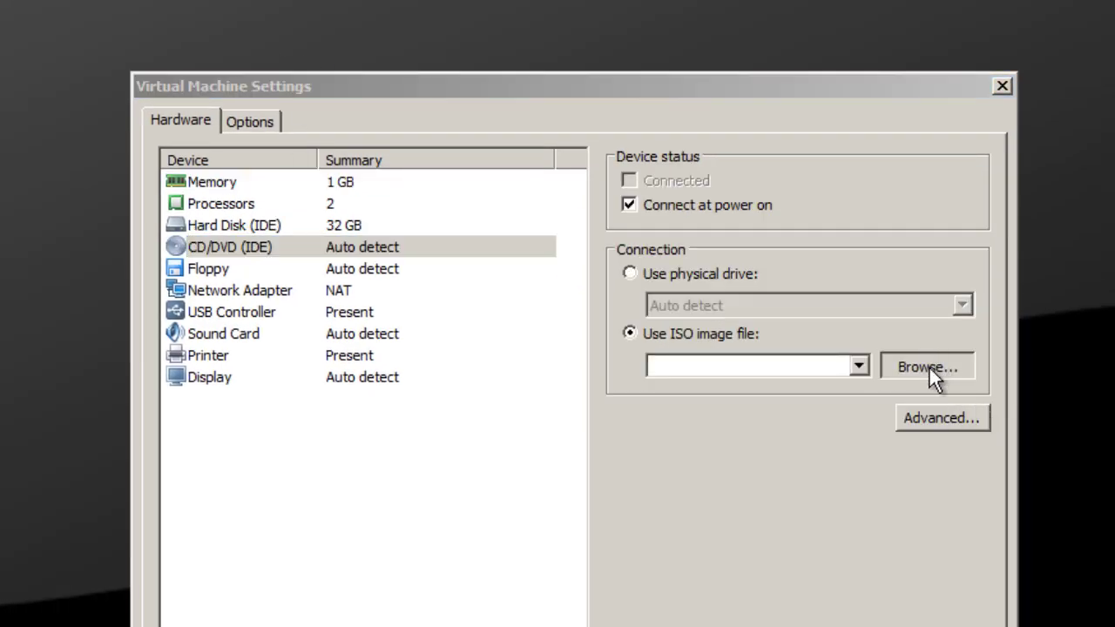
pyautogui.click(248, 290)
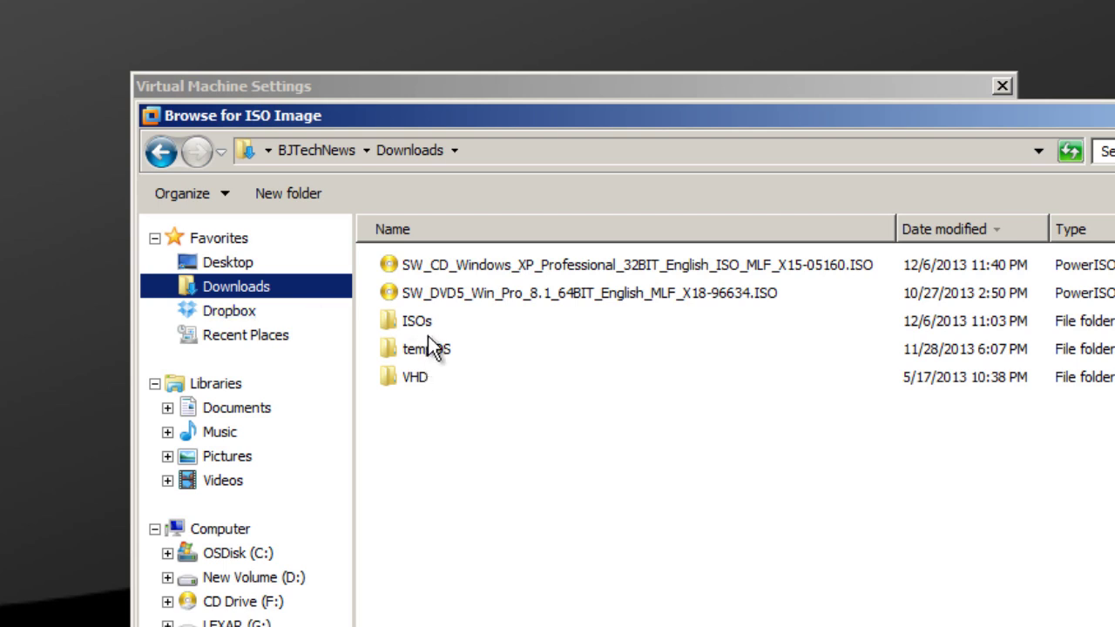
pyautogui.doubleClick(429, 322)
pyautogui.click(565, 516)
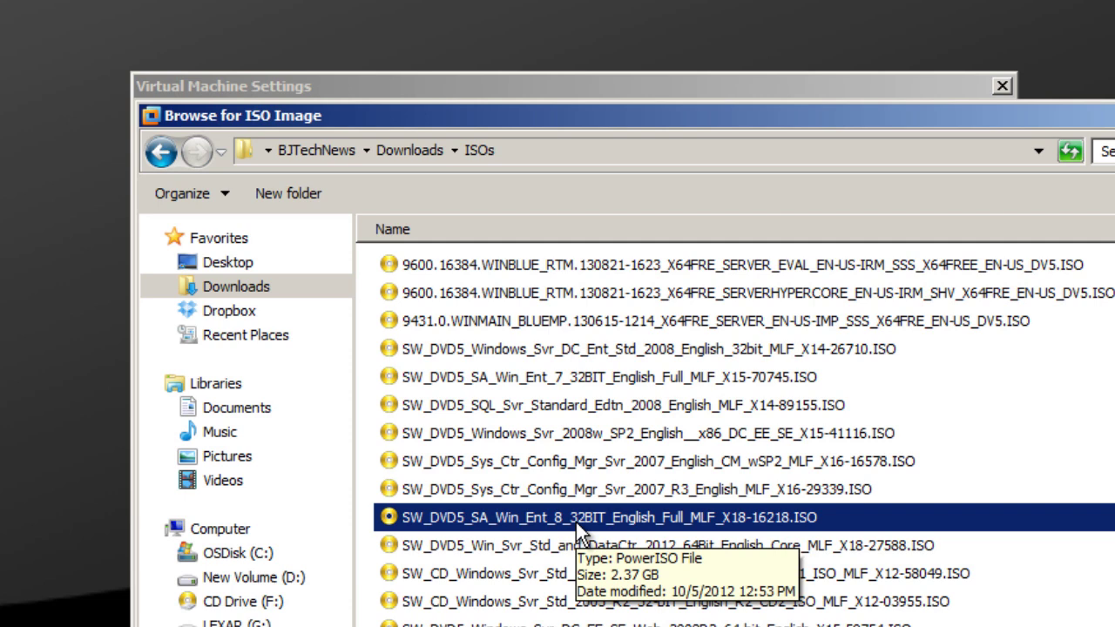
pyautogui.press('Return')
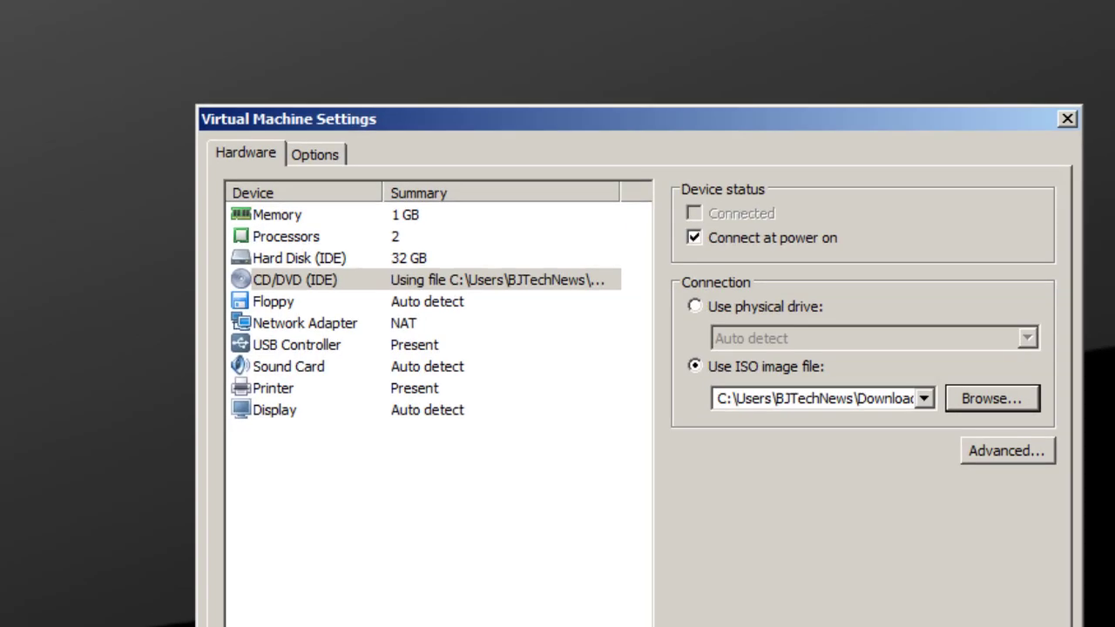
# Save the VM settings, then reorder the BIOS boot list with CD-ROM Drive first and save.
pyautogui.press('Return')
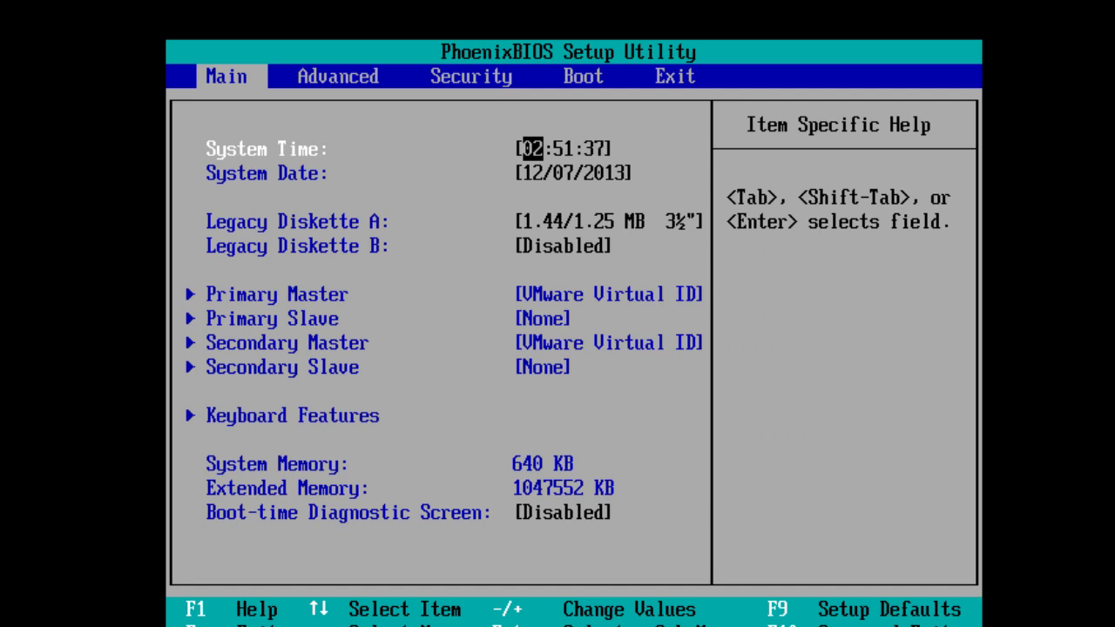
pyautogui.press('Right')
pyautogui.press('Right')
pyautogui.press('Right')
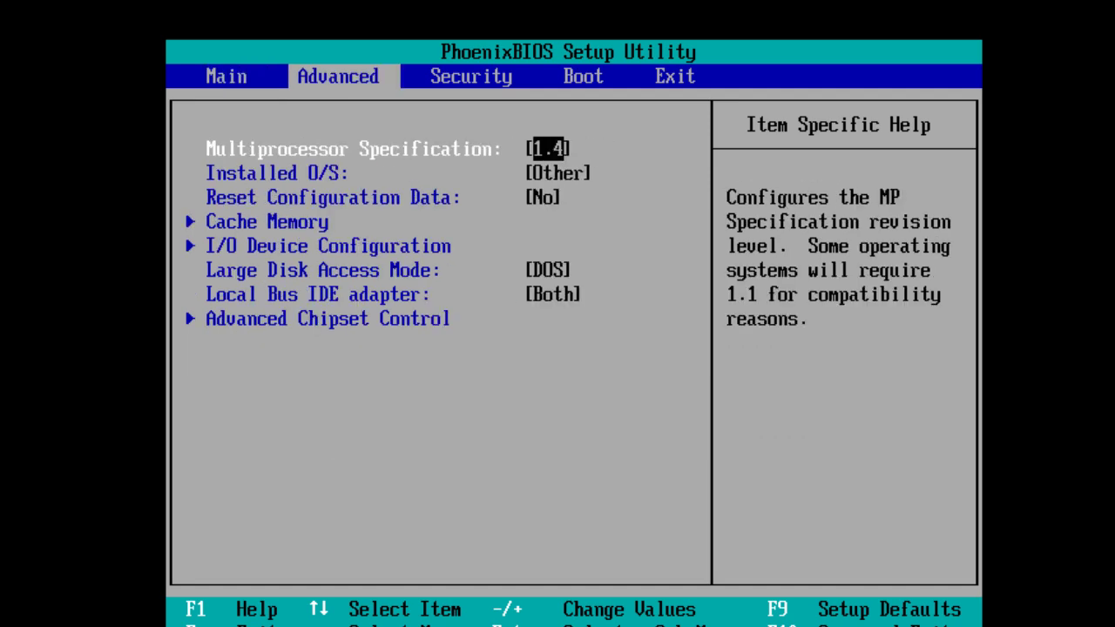
pyautogui.press('Down')
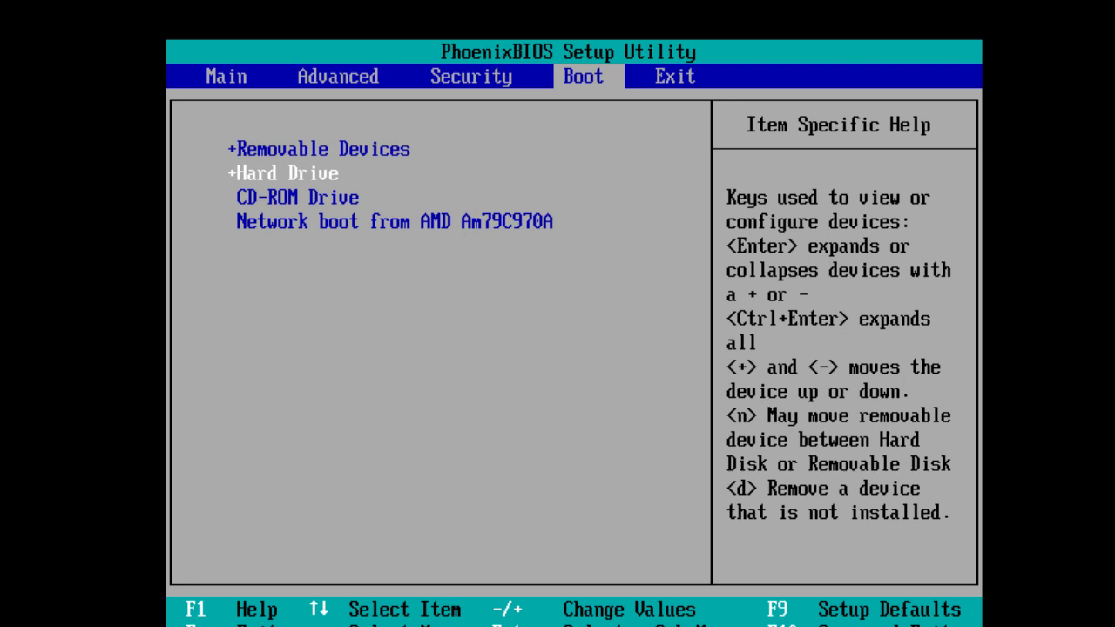
pyautogui.press('Up')
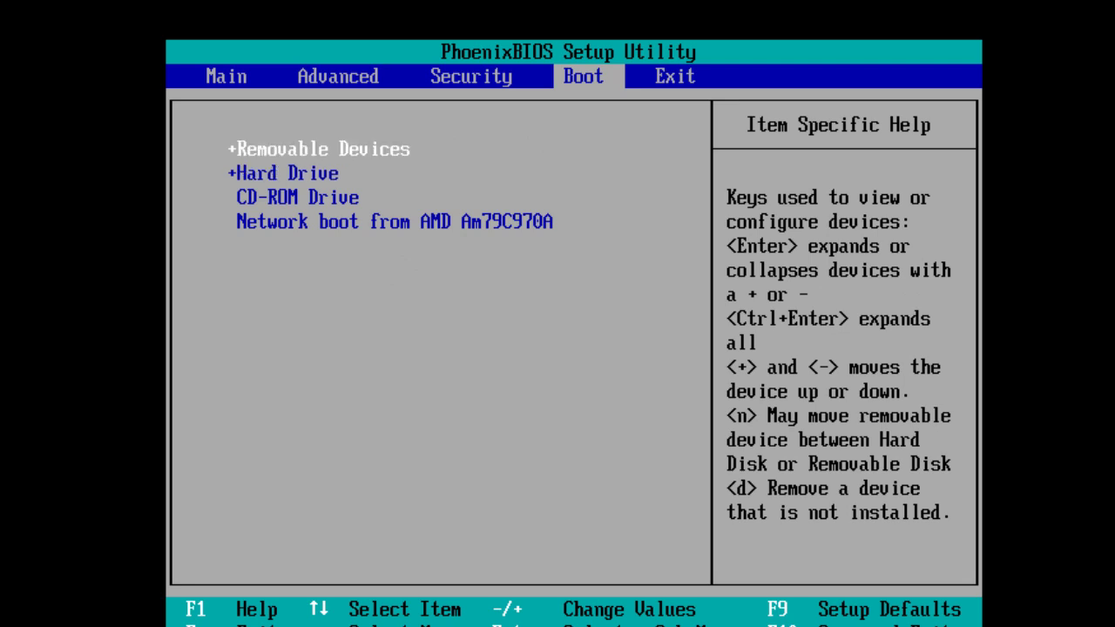
pyautogui.press('-')
pyautogui.press('-')
pyautogui.press('Up')
pyautogui.press('Up')
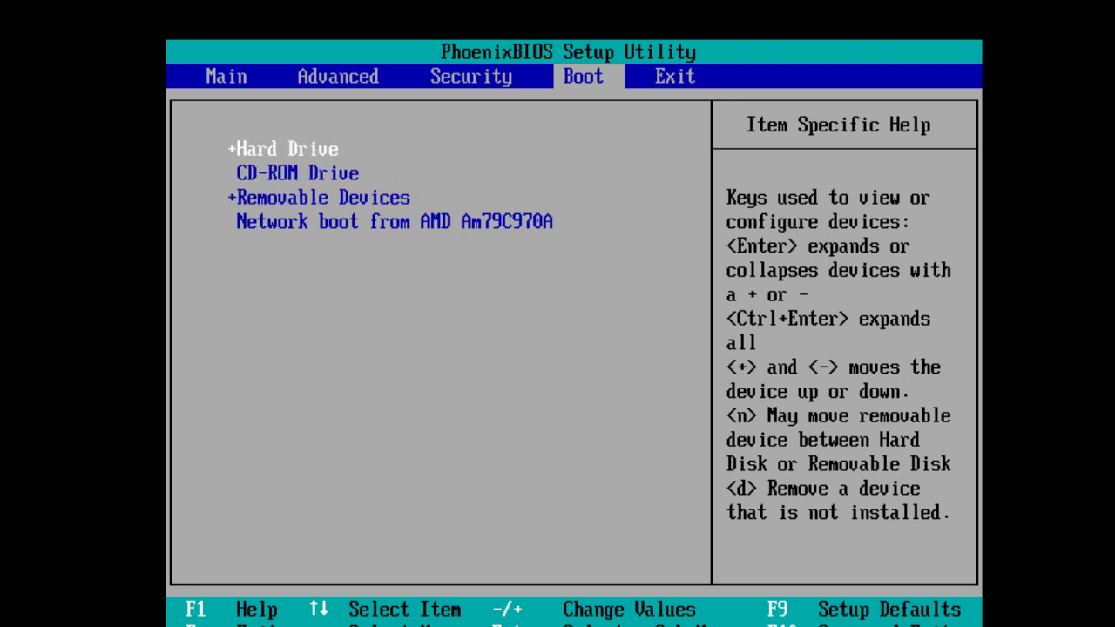
pyautogui.press('-')
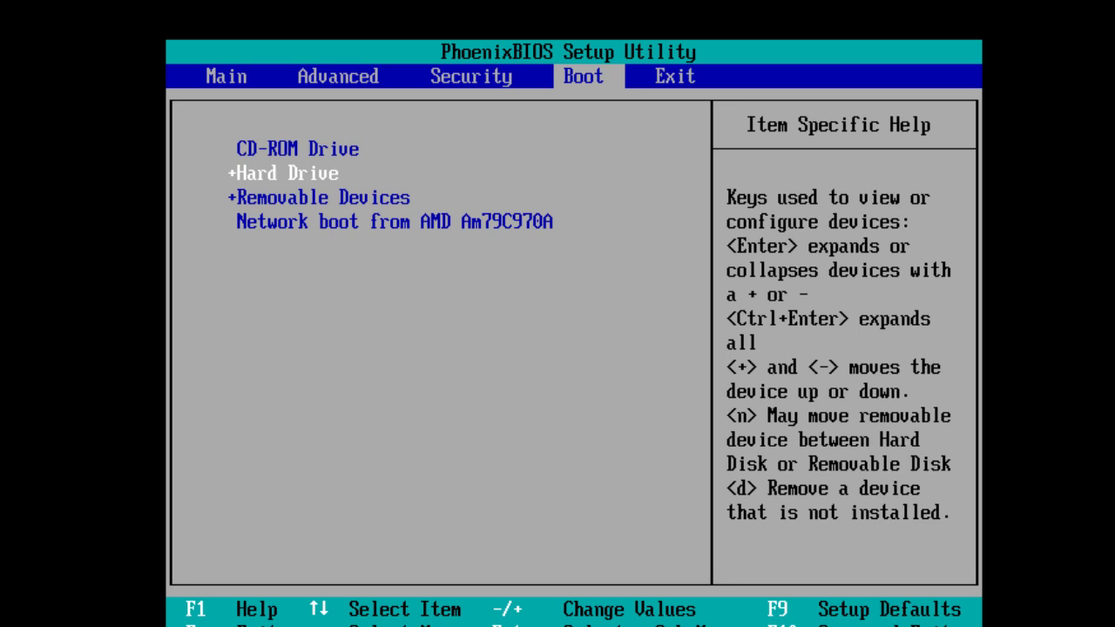
pyautogui.press('F10')
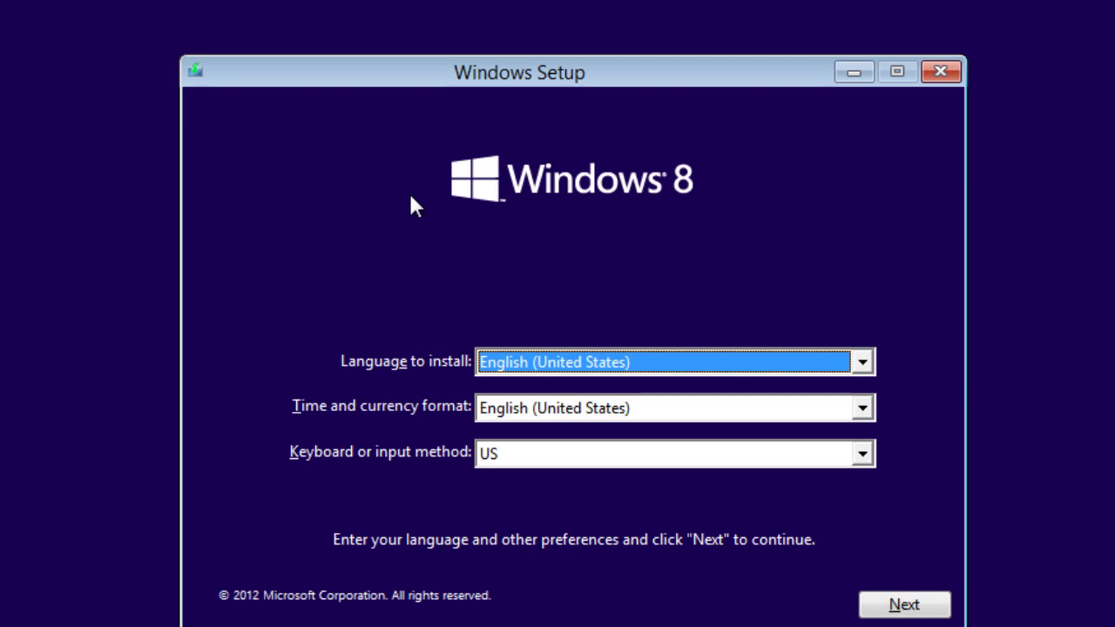
# Keep the default language settings, begin Install now, and accept the Windows 8 license terms.
pyautogui.click(871, 603)
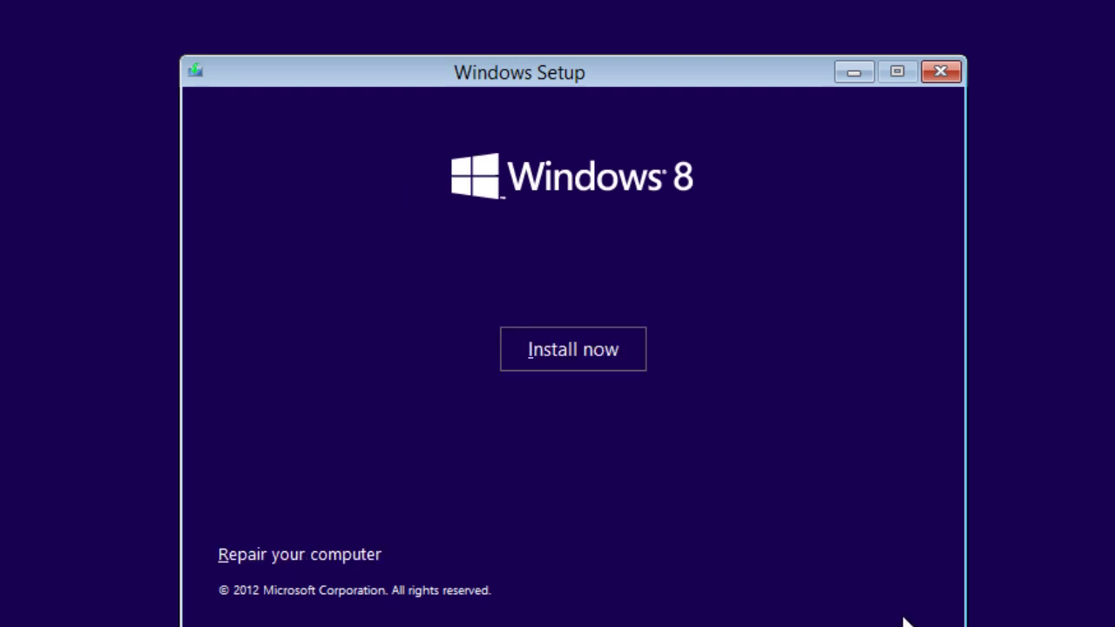
pyautogui.click(615, 366)
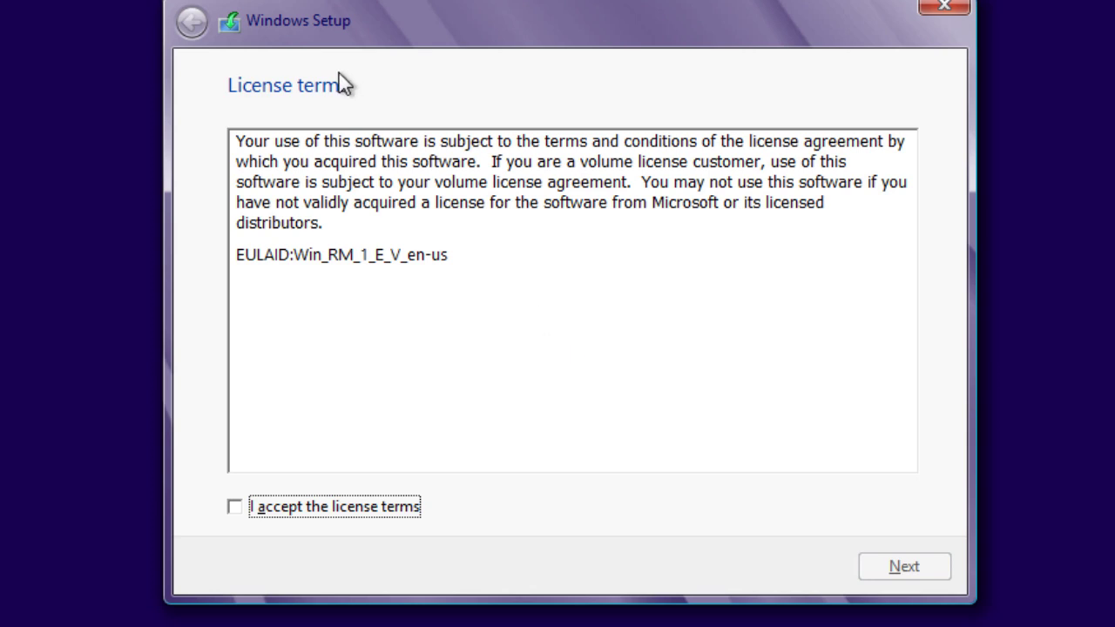
pyautogui.click(324, 505)
pyautogui.click(914, 573)
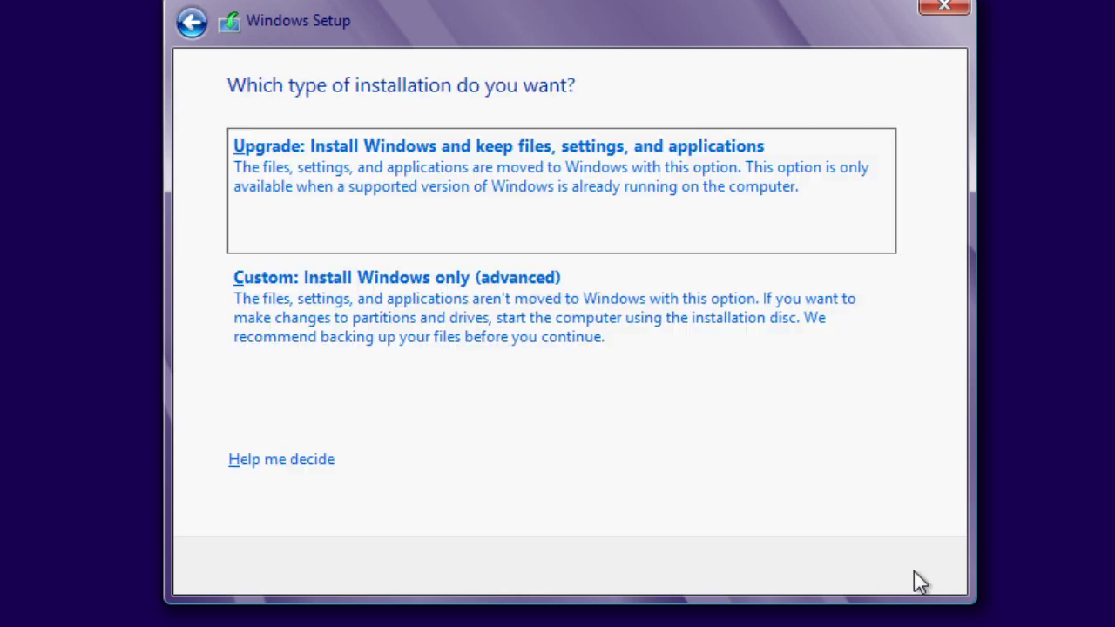
# Choose a custom install, create a full 25134 MB partition from the unallocated space, and install Windows 8 there.
pyautogui.click(441, 318)
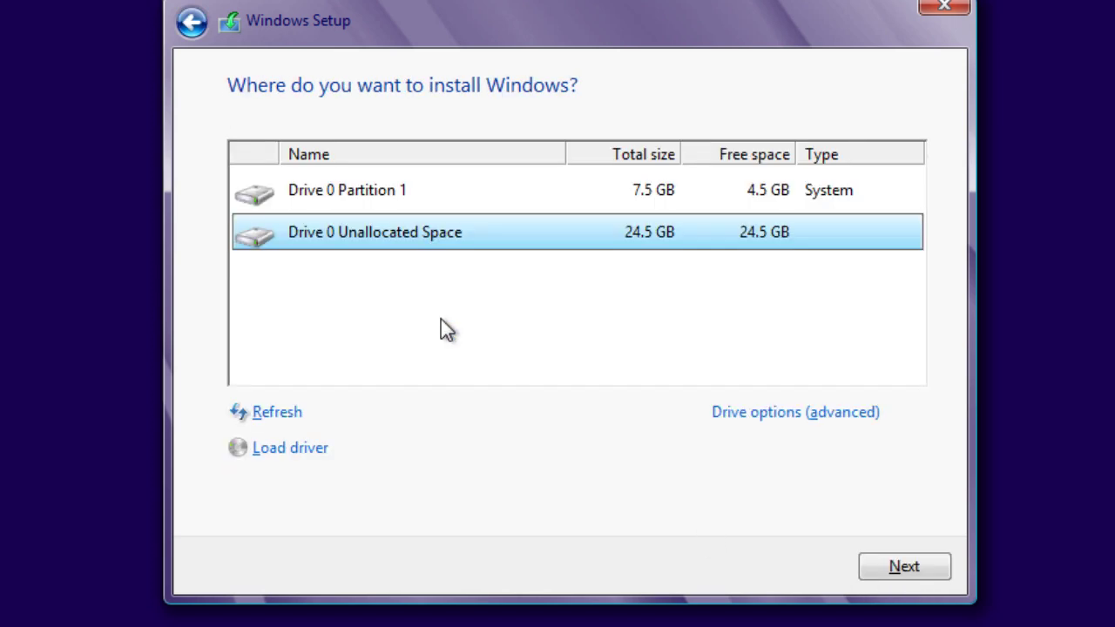
pyautogui.click(430, 196)
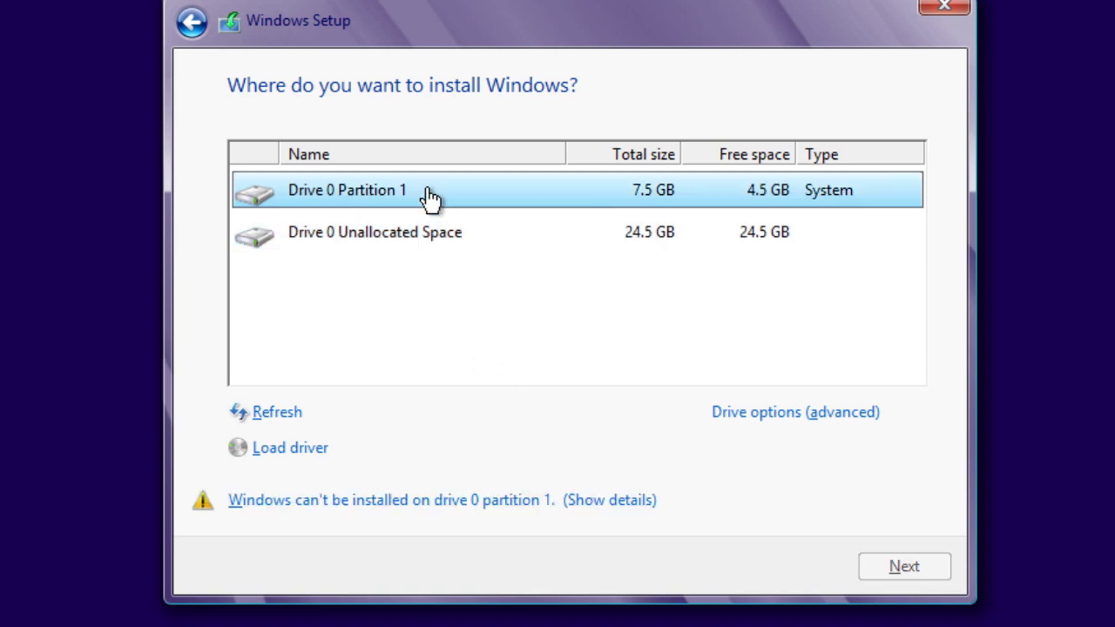
pyautogui.click(417, 246)
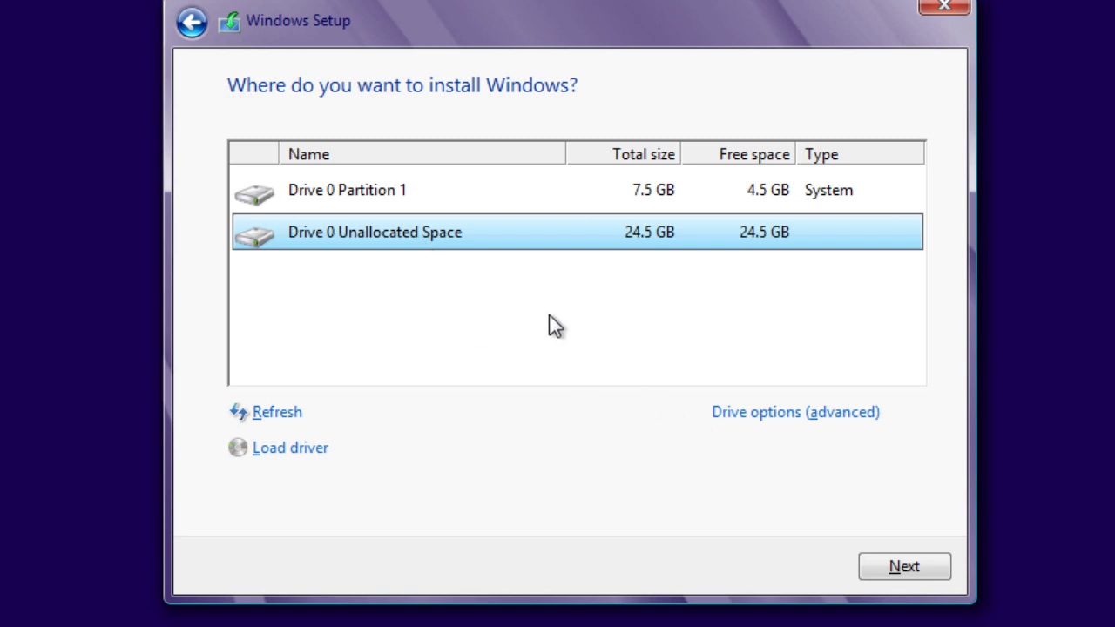
pyautogui.click(737, 412)
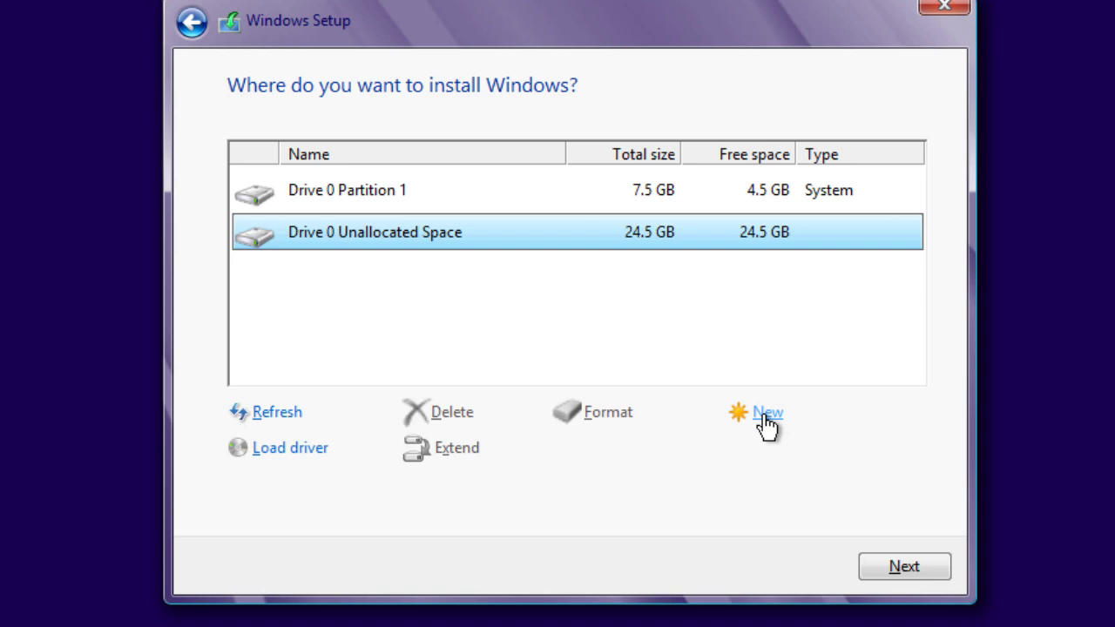
pyautogui.click(765, 415)
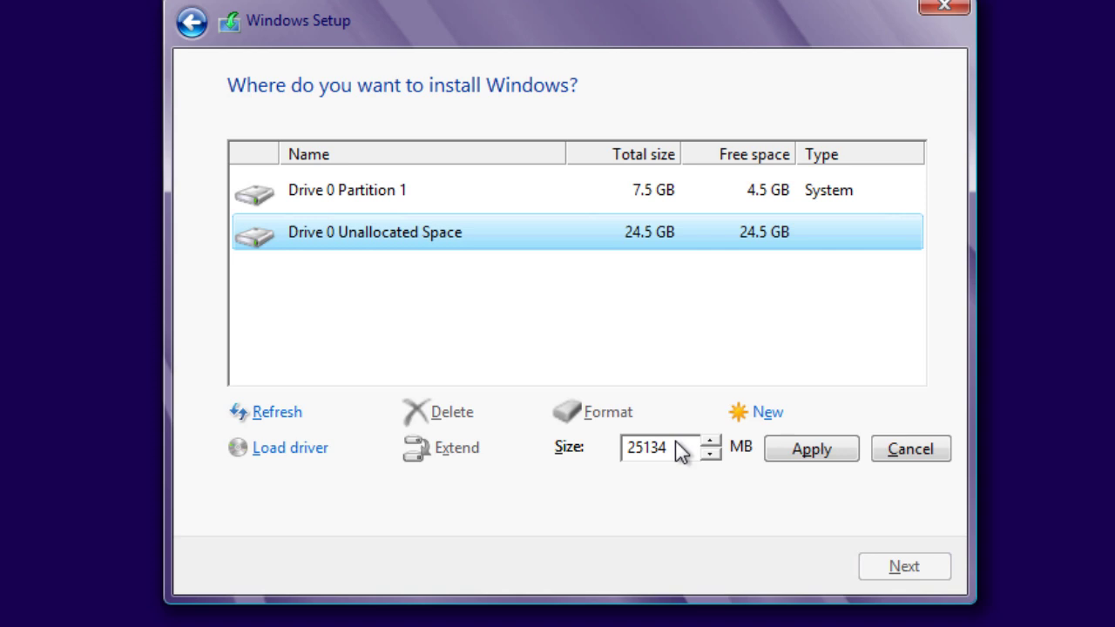
pyautogui.click(811, 454)
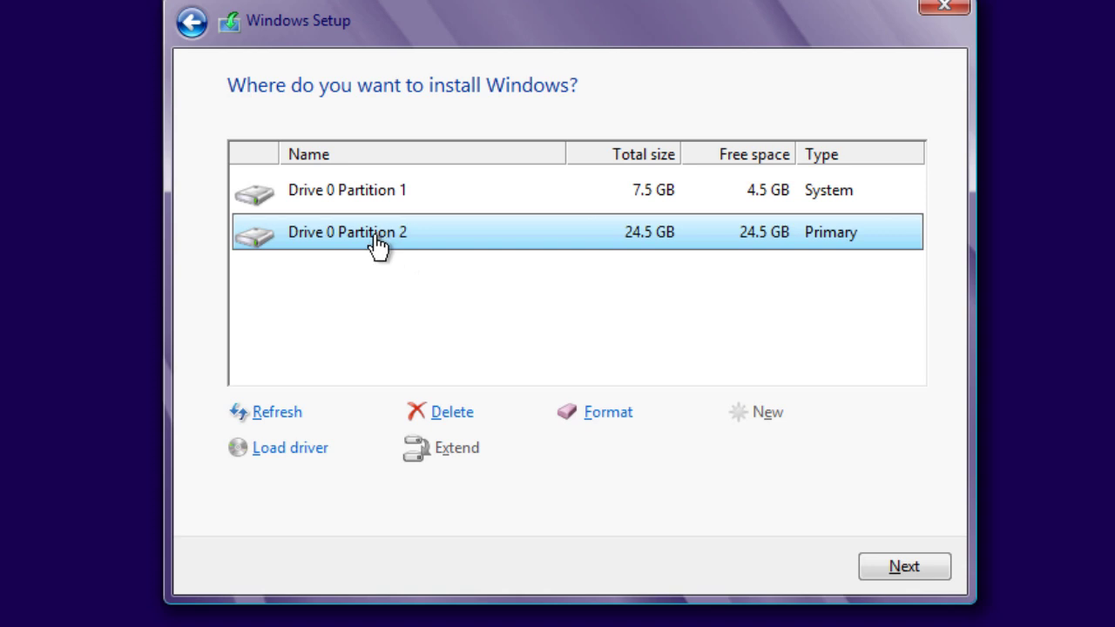
pyautogui.click(878, 570)
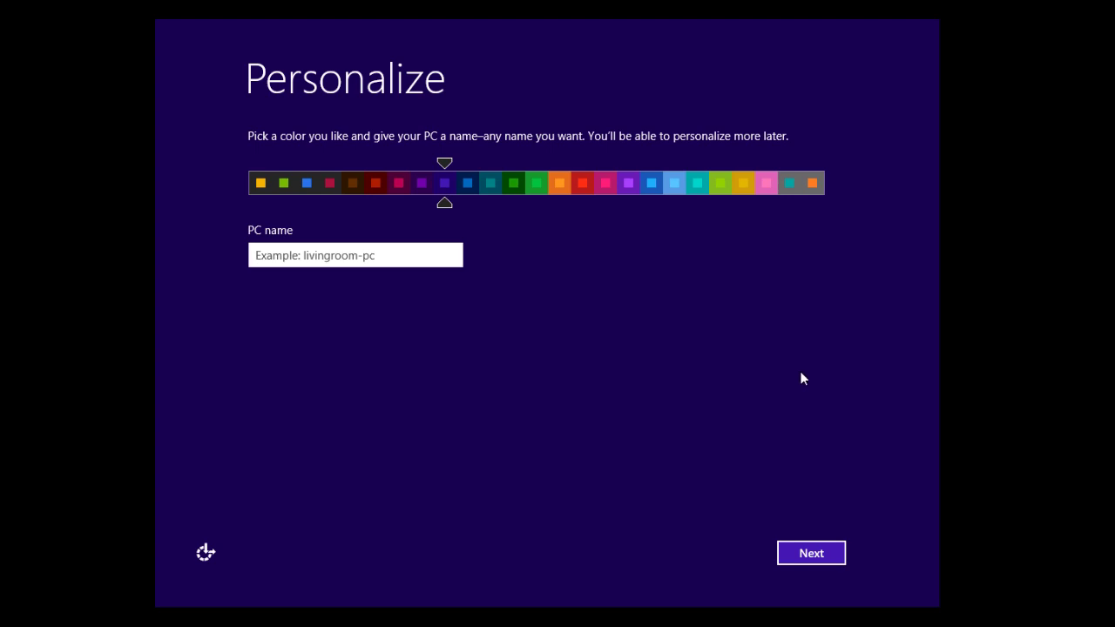
# Pick the blue colour scheme and enter bj-dual8 as the PC name.
pyautogui.click(305, 188)
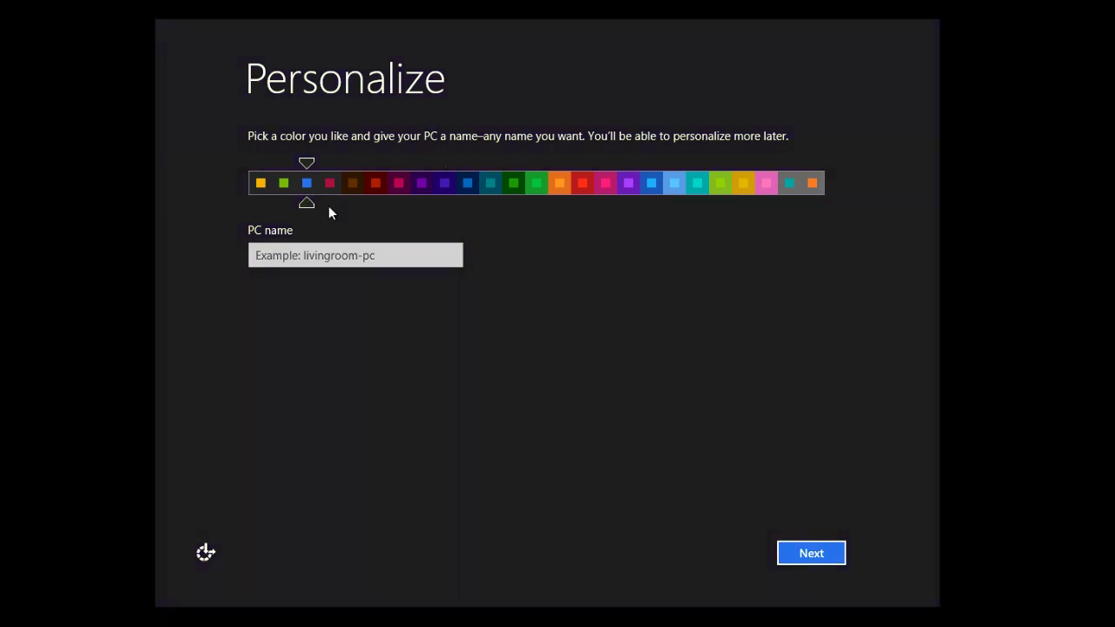
pyautogui.click(369, 255)
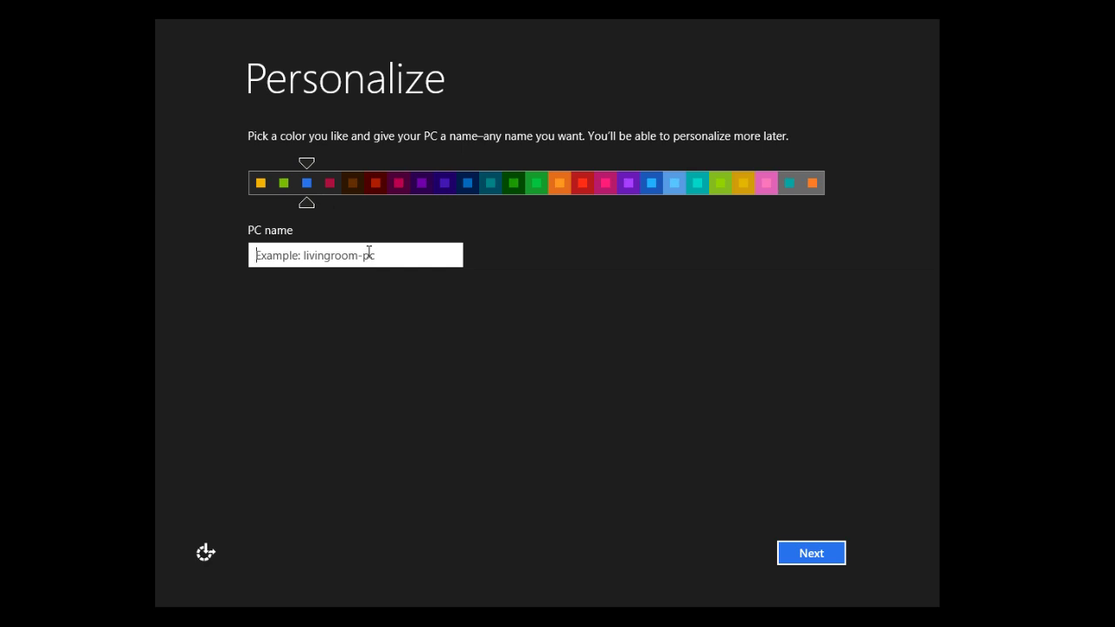
pyautogui.write('bj-')
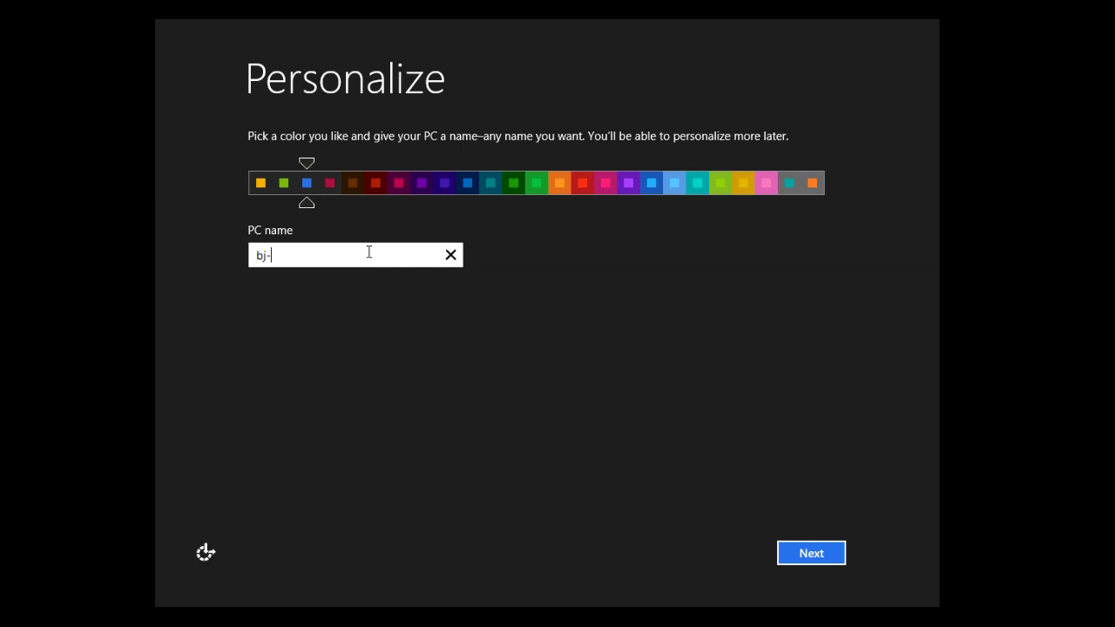
pyautogui.write('dual8')
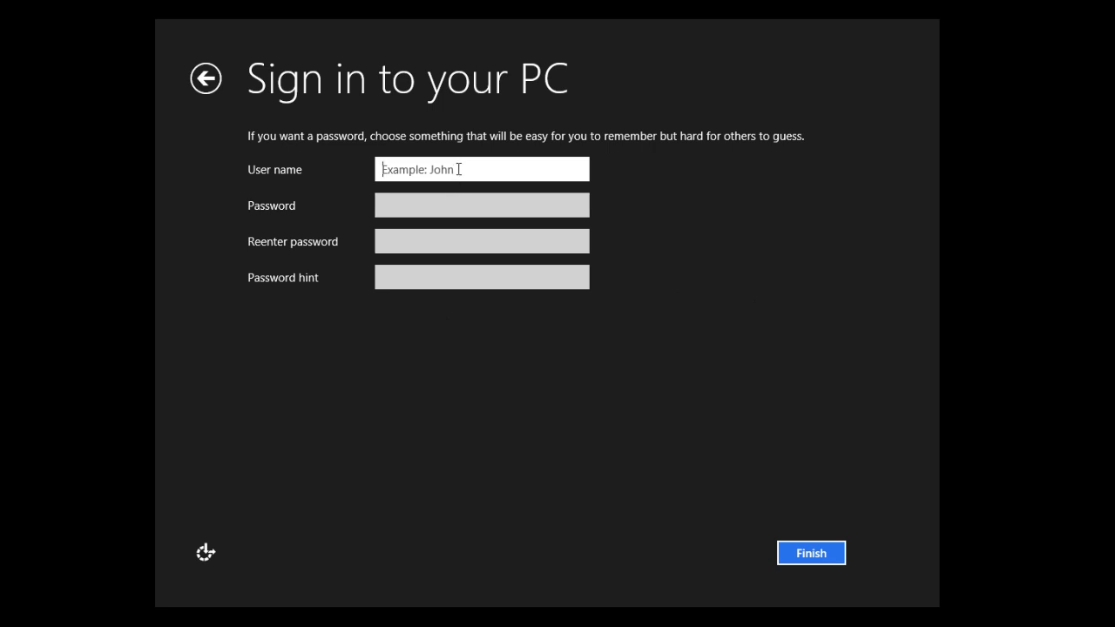
# Enter the account user name, the password, and a password hint on the Sign in page.
pyautogui.write('bjtechnews')
pyautogui.press('Tab')
pyautogui.write('123')
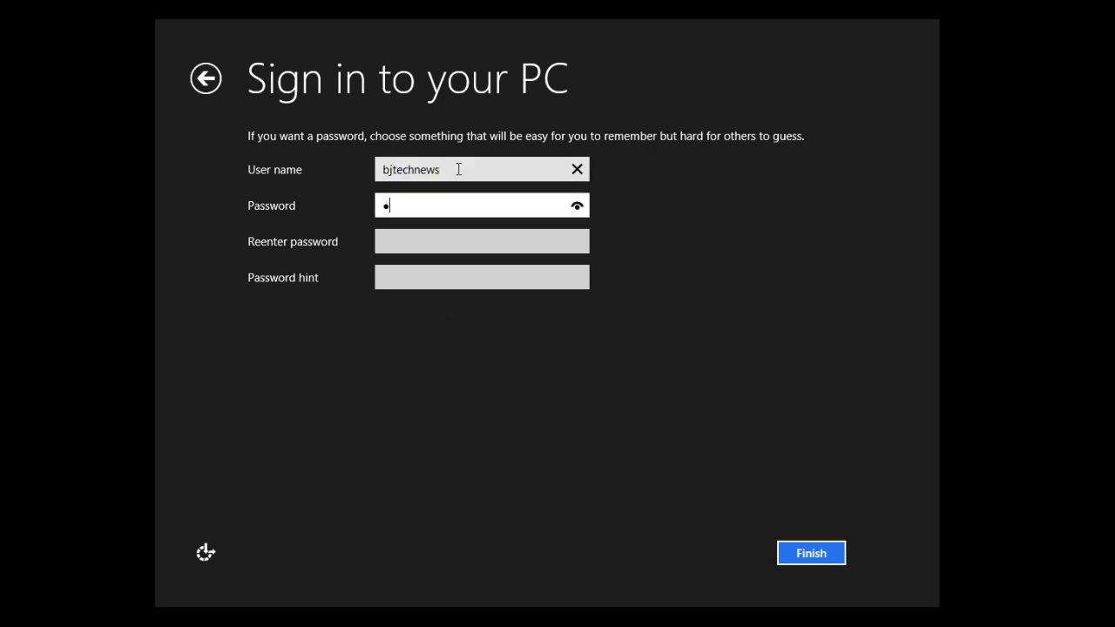
pyautogui.write('45678')
pyautogui.press('Tab')
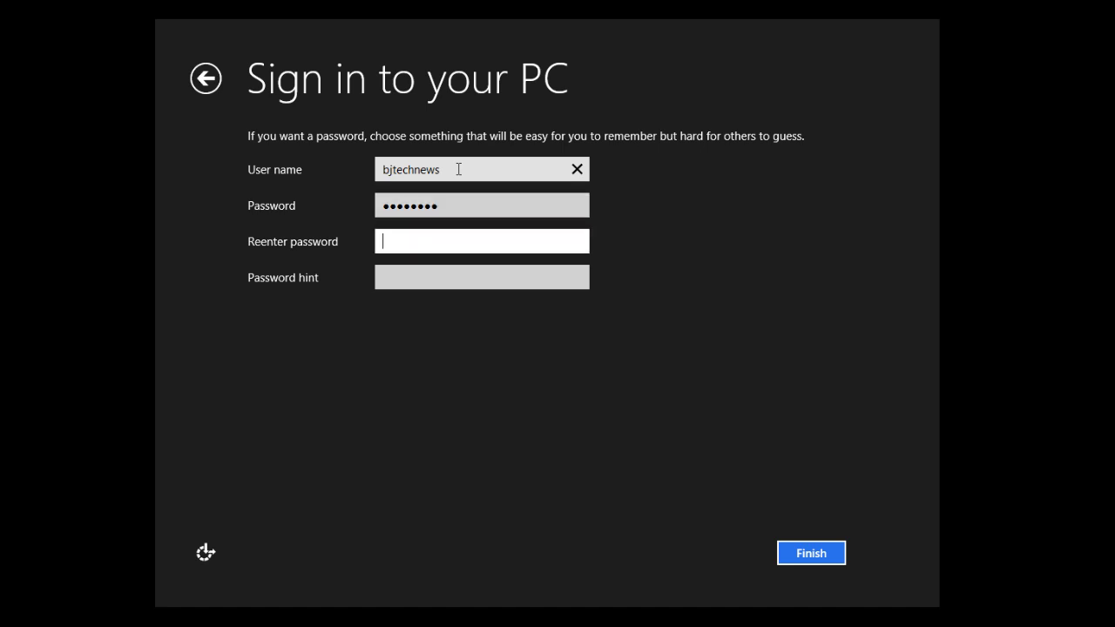
pyautogui.write('12345678')
pyautogui.press('Tab')
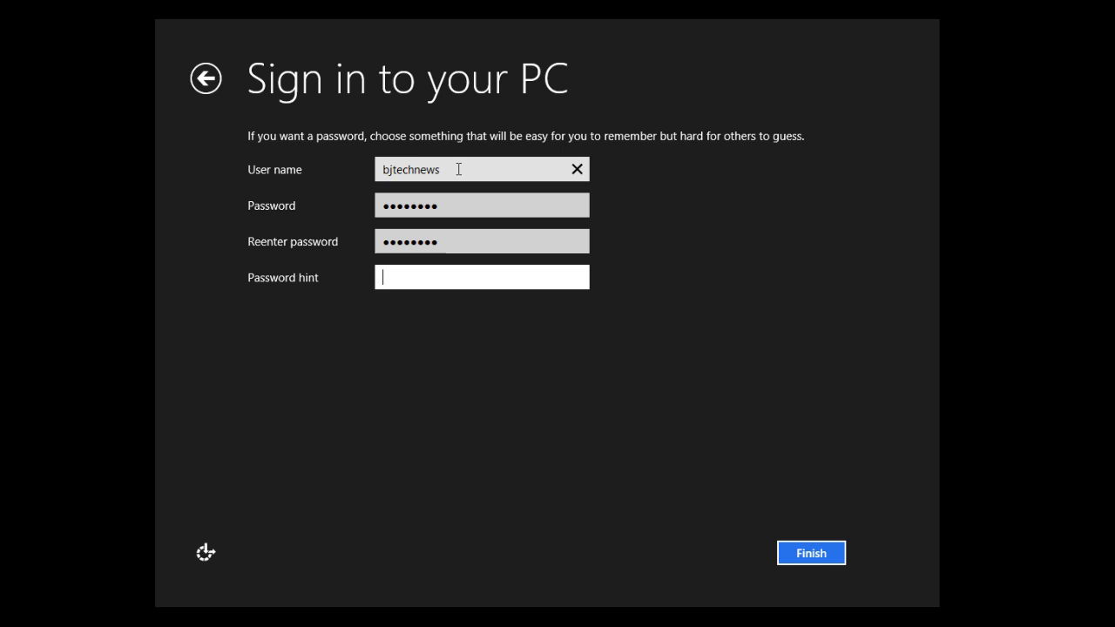
pyautogui.write('password')
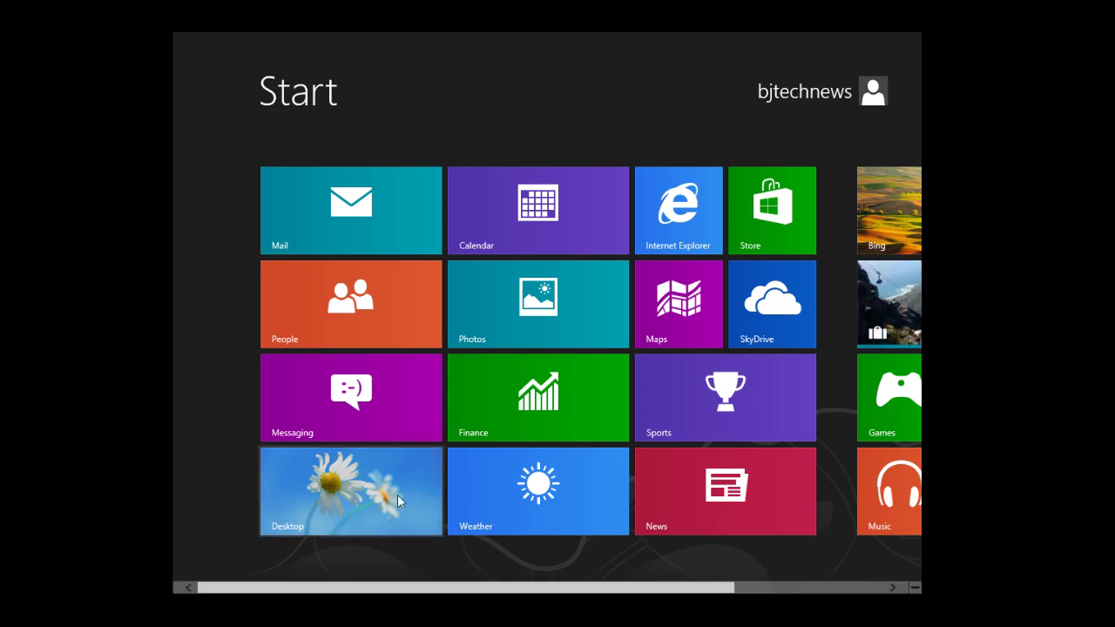
# From the desktop, check in Computer that C: is 24.5 GB and D: is 7.45 GB.
pyautogui.click(330, 495)
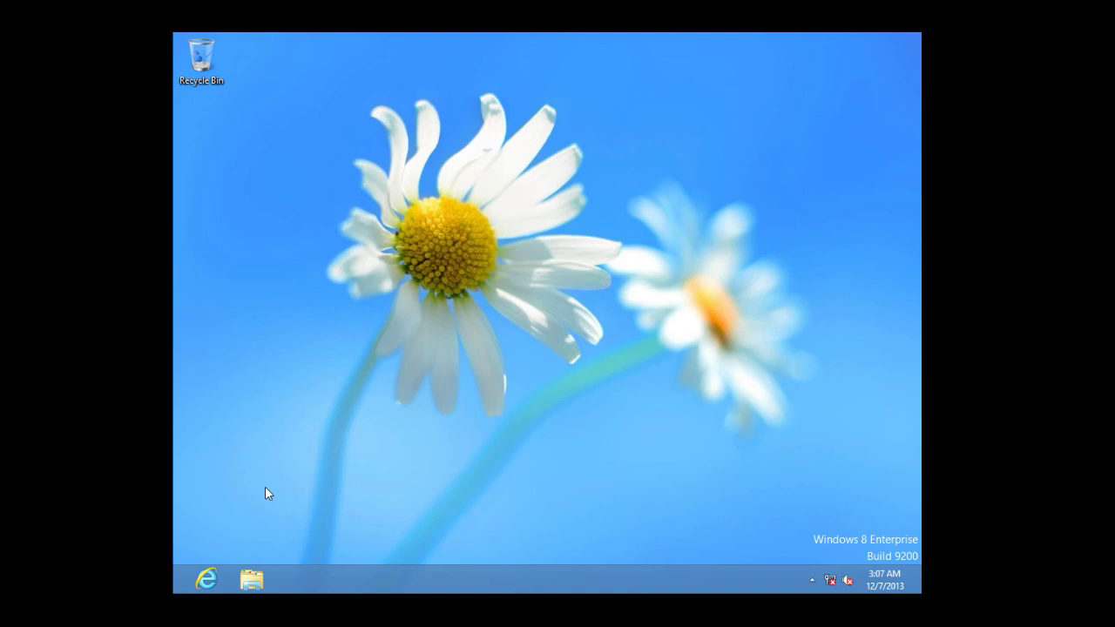
pyautogui.click(253, 578)
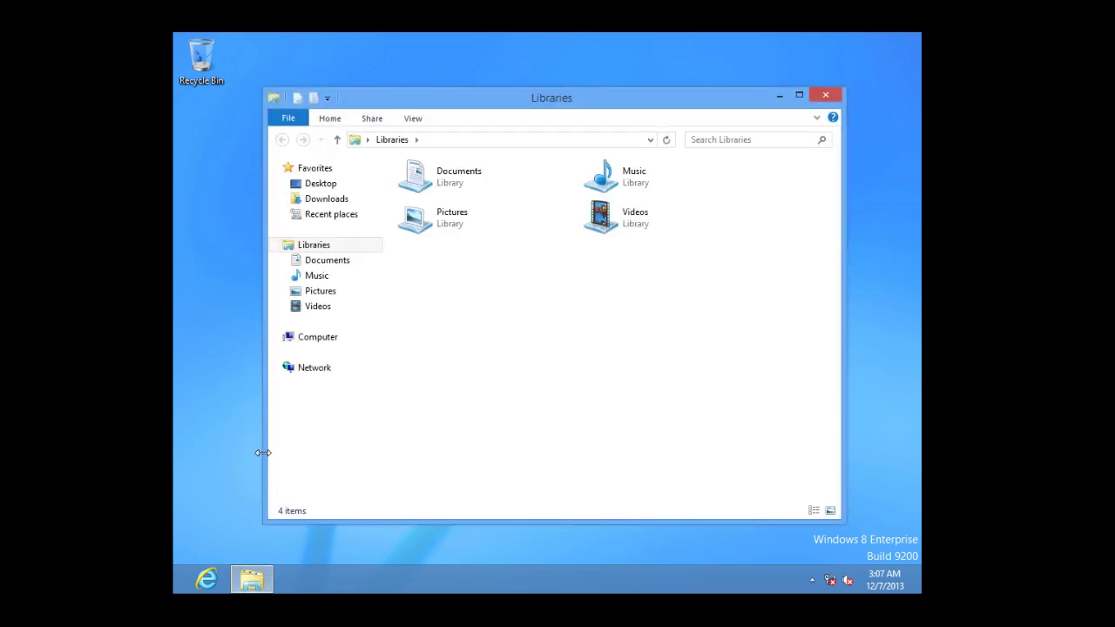
pyautogui.click(303, 344)
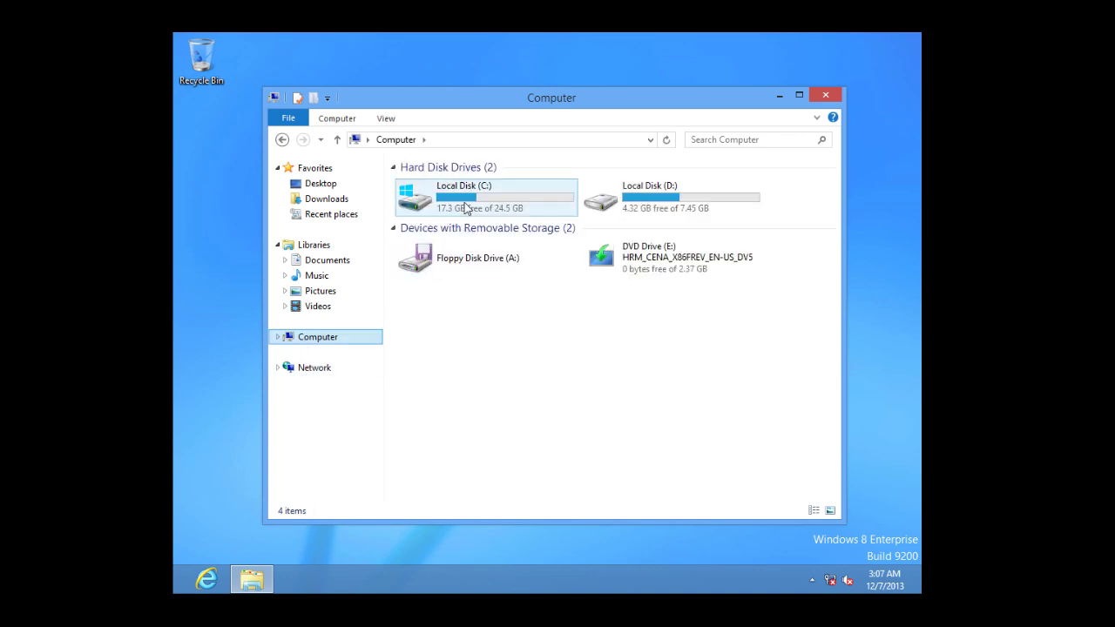
pyautogui.click(478, 218)
pyautogui.click(643, 211)
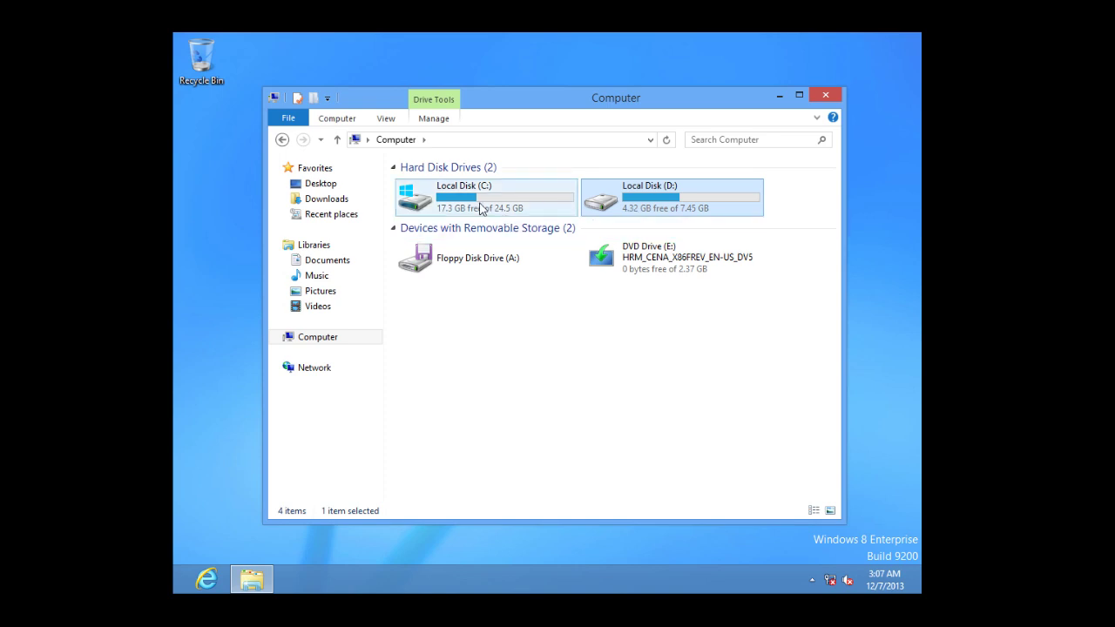
pyautogui.moveTo(480, 208)
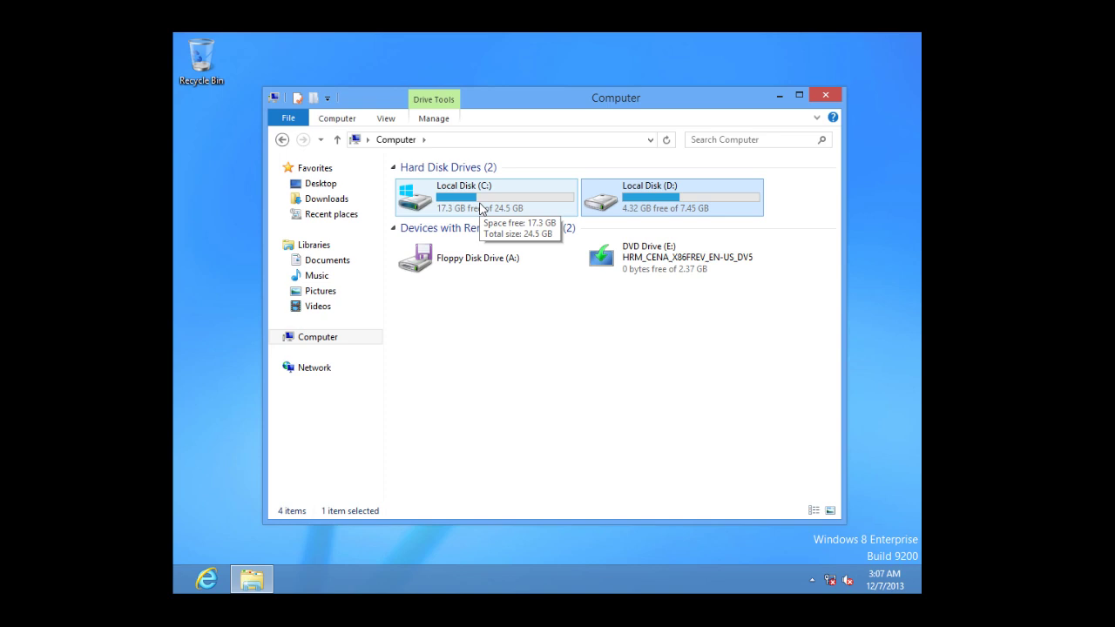
pyautogui.click(834, 94)
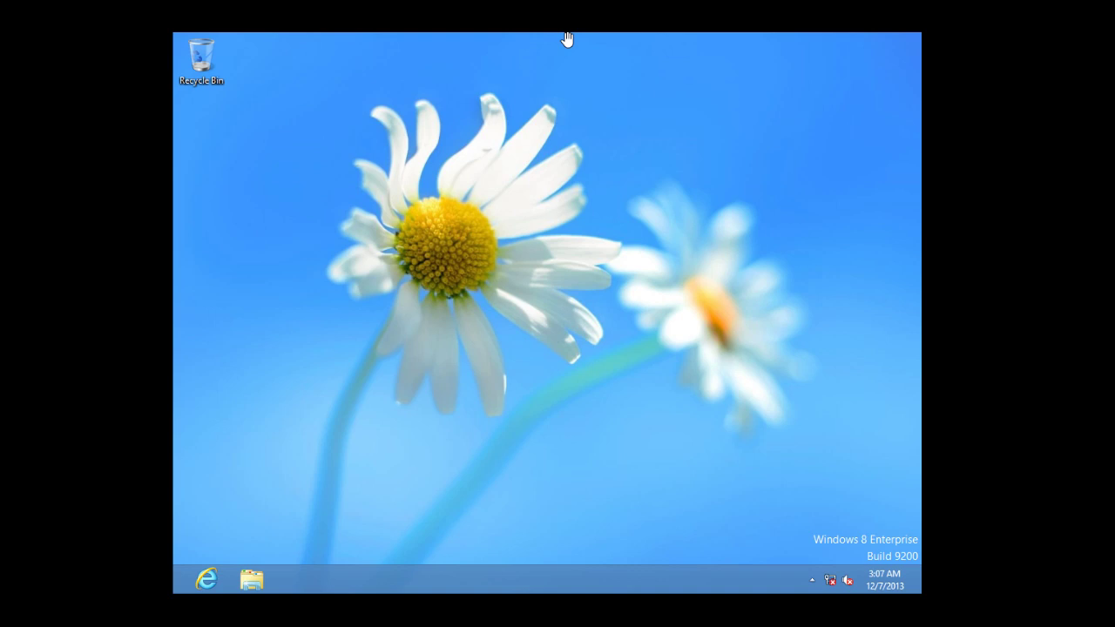
# Switch the VM's CD/DVD (IDE) to use the physical drive and dismiss the CD-ROM error.
pyautogui.click(35, 2)
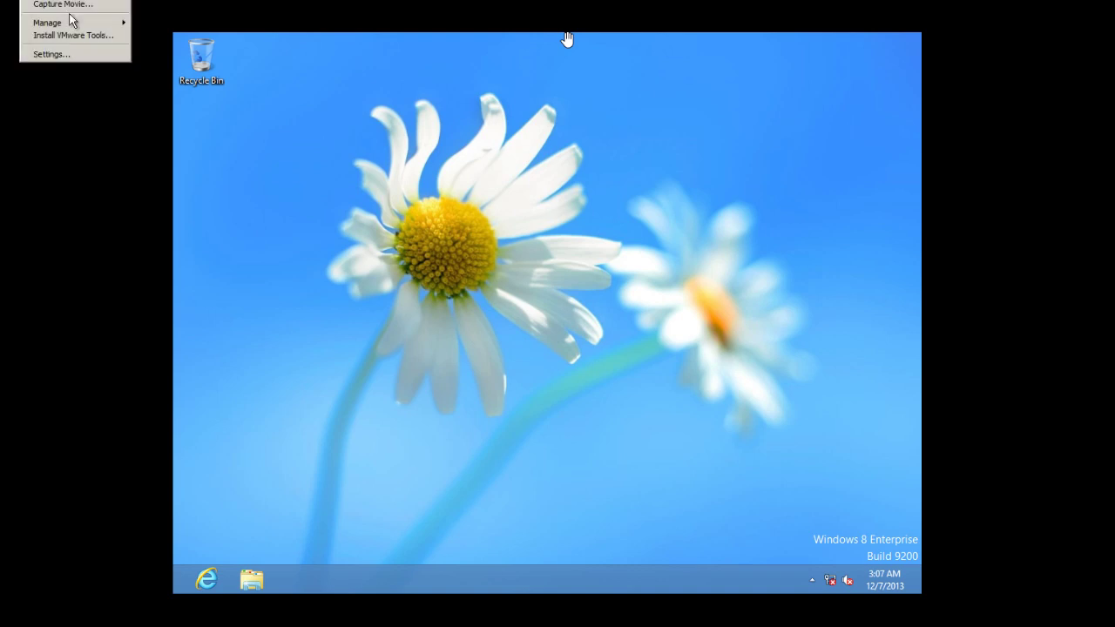
pyautogui.click(70, 52)
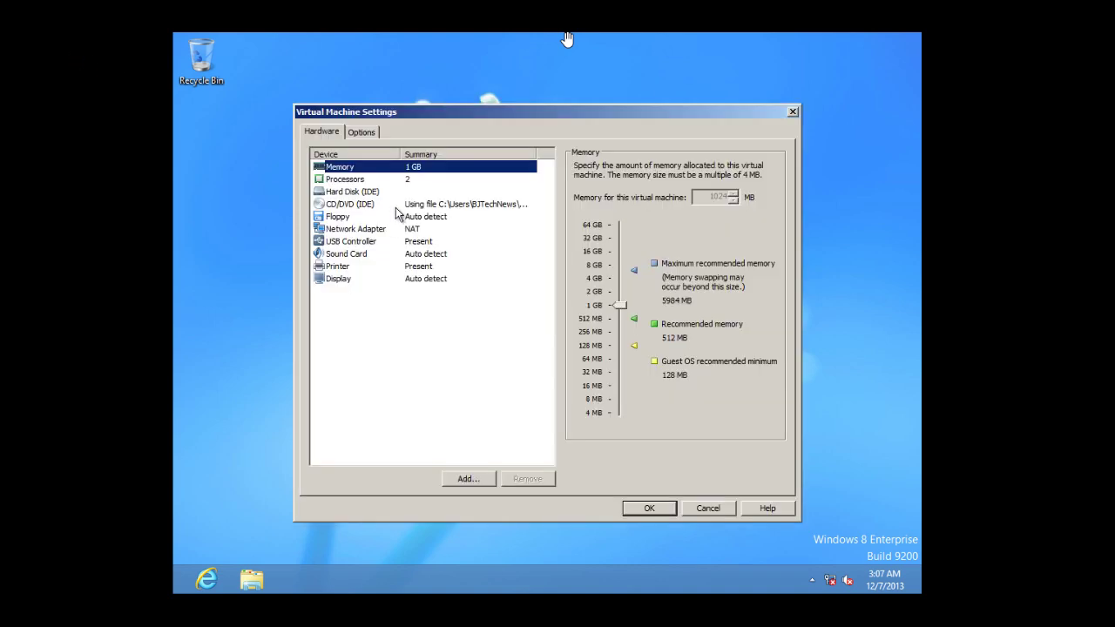
pyautogui.click(394, 204)
pyautogui.click(625, 223)
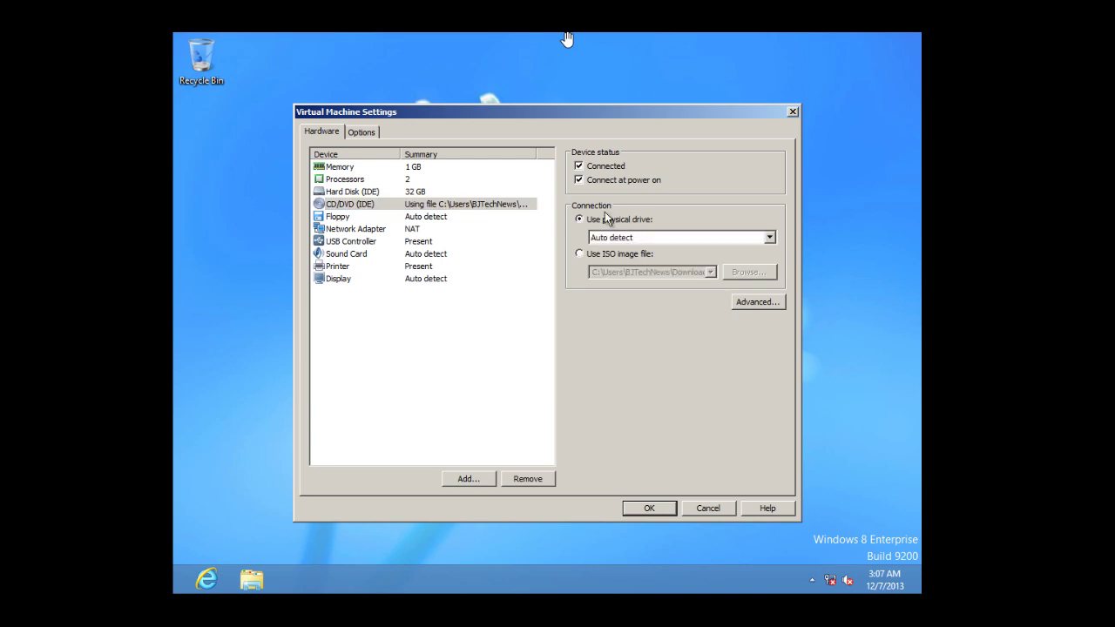
pyautogui.click(652, 509)
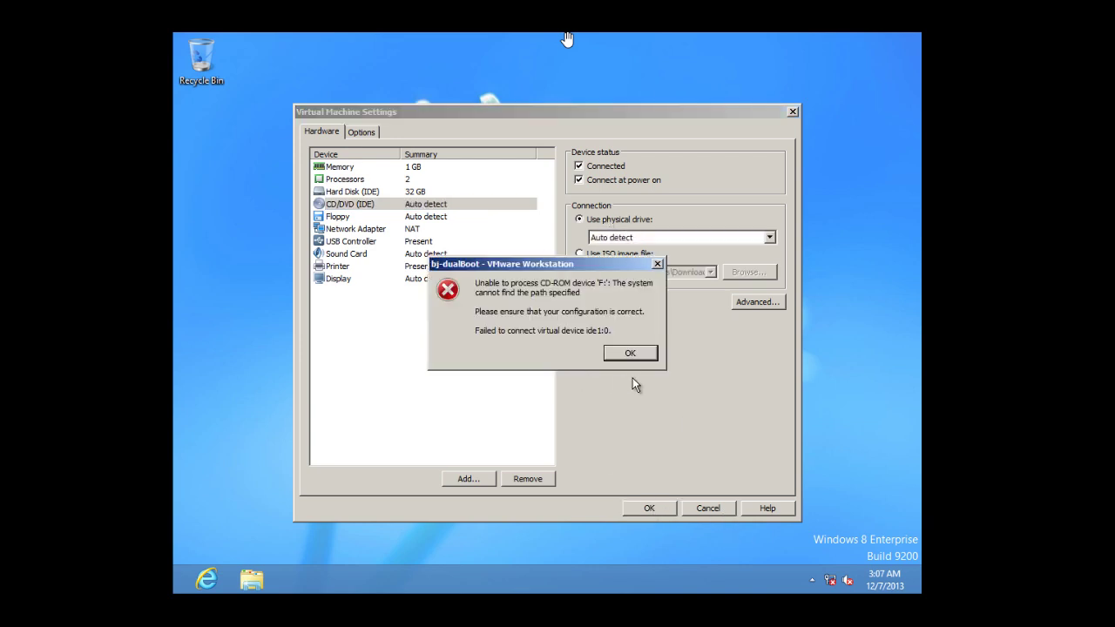
pyautogui.click(631, 353)
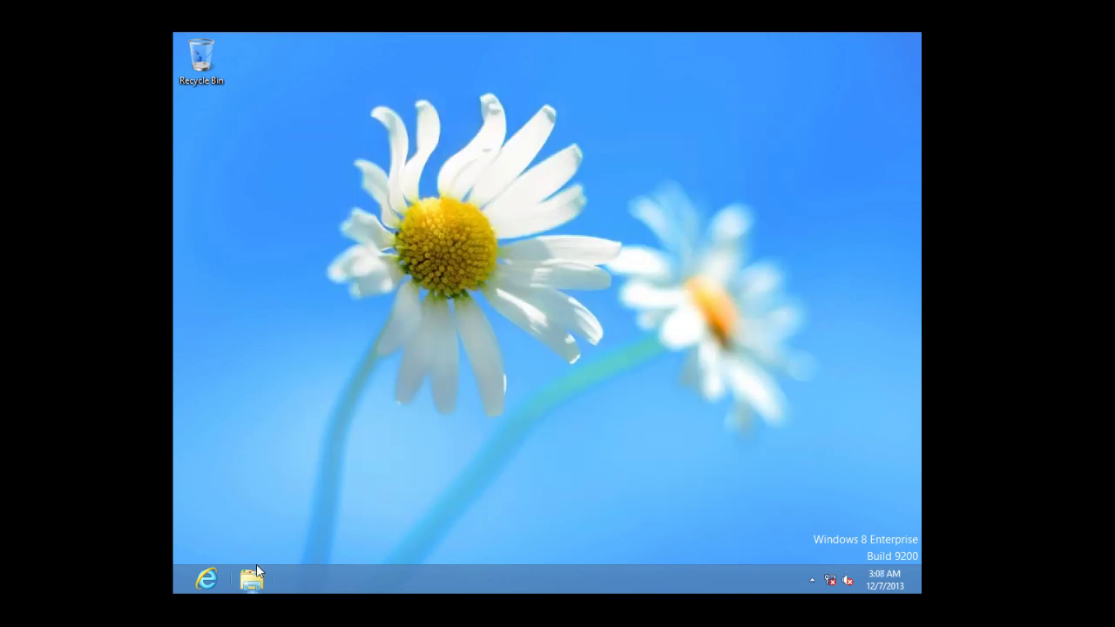
# Confirm the DVD drive is empty in Computer, then bring up the Ctrl+Alt+Del security options.
pyautogui.click(254, 581)
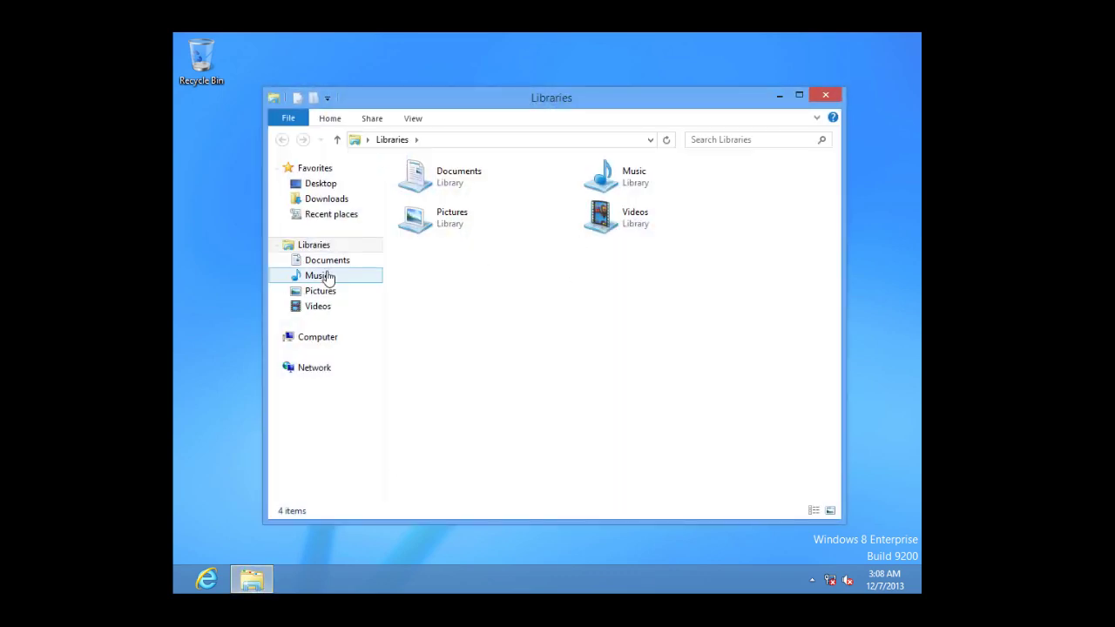
pyautogui.click(329, 340)
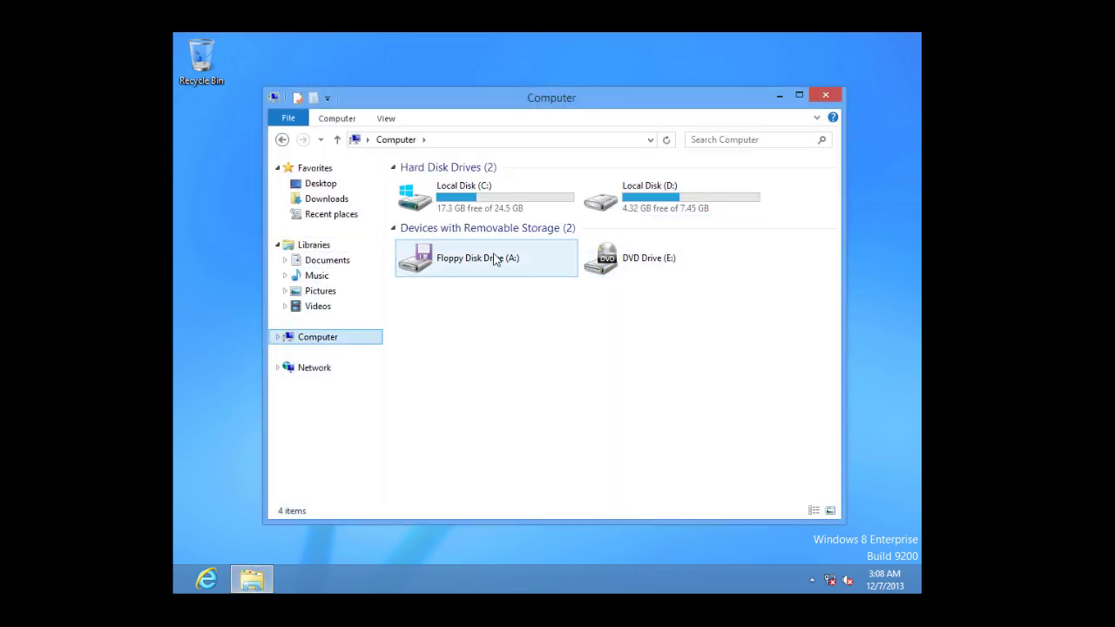
pyautogui.click(827, 97)
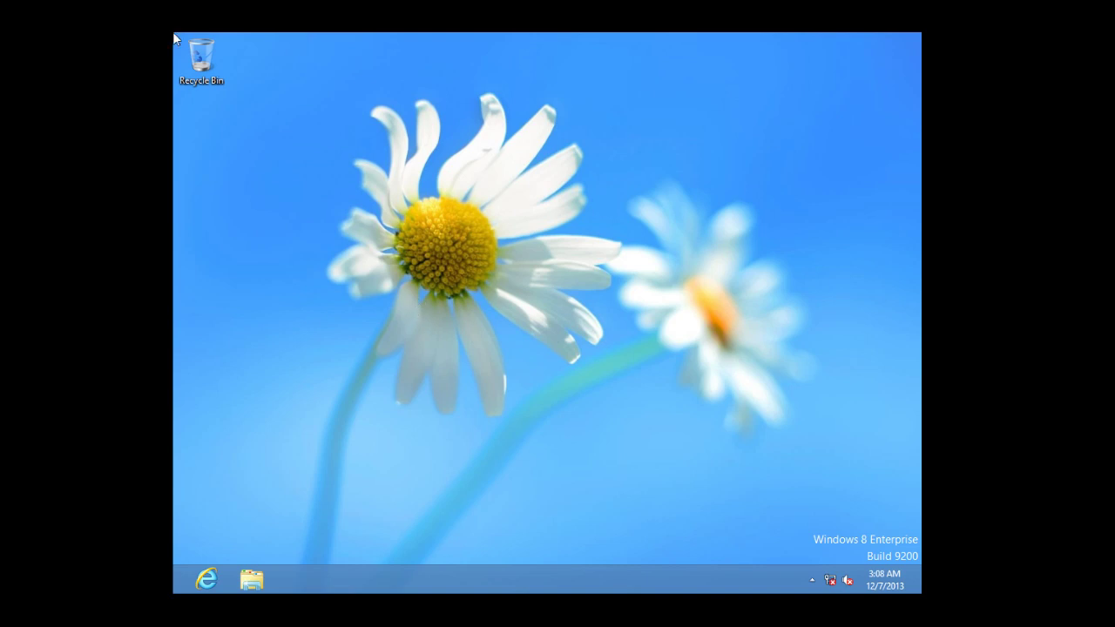
pyautogui.hotkey('ctrl', 'alt', 'Delete')
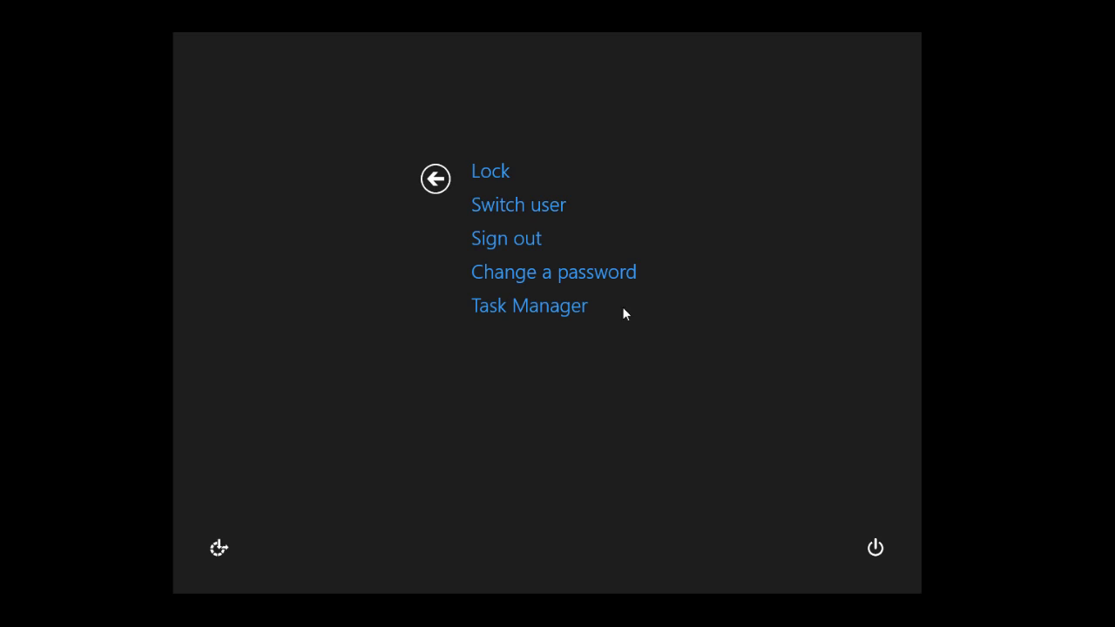
# Shut down the Windows 8 guest from the power options.
pyautogui.click(876, 549)
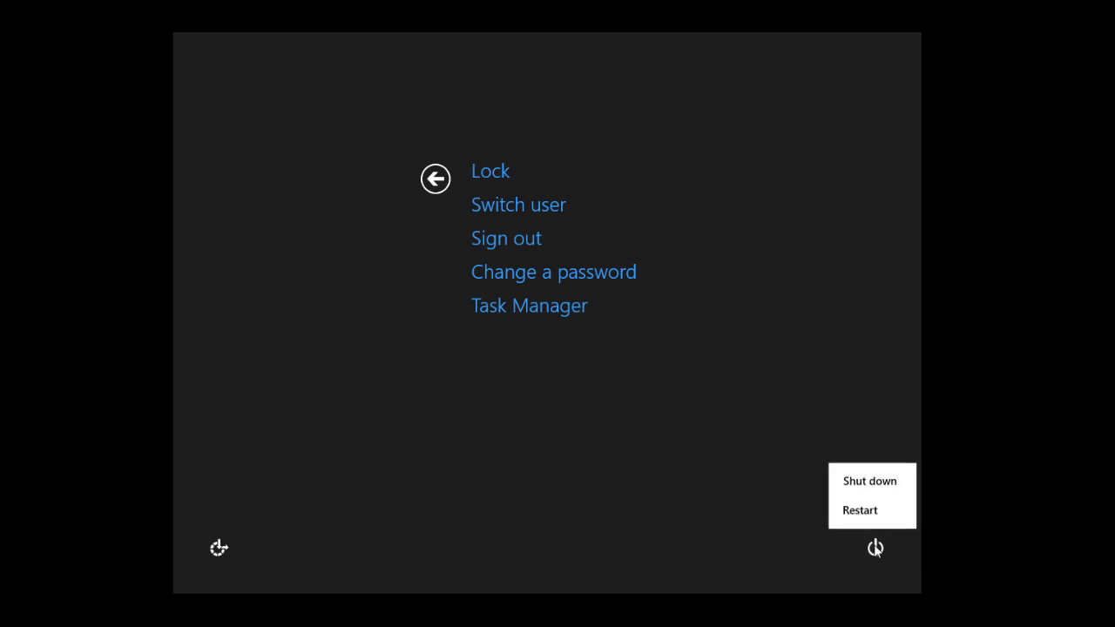
pyautogui.click(872, 487)
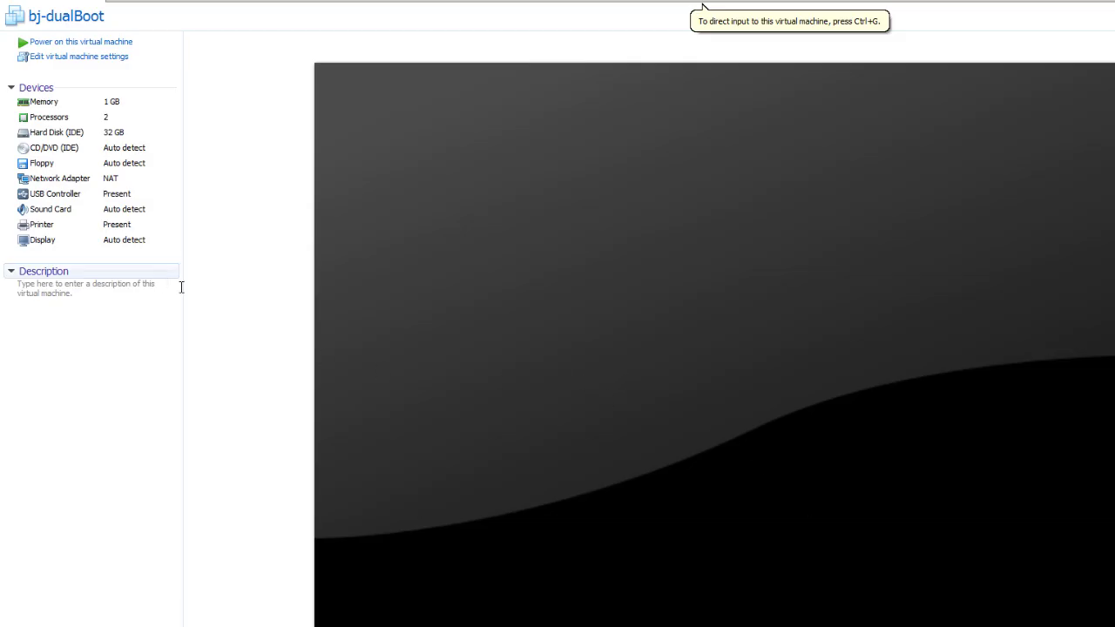